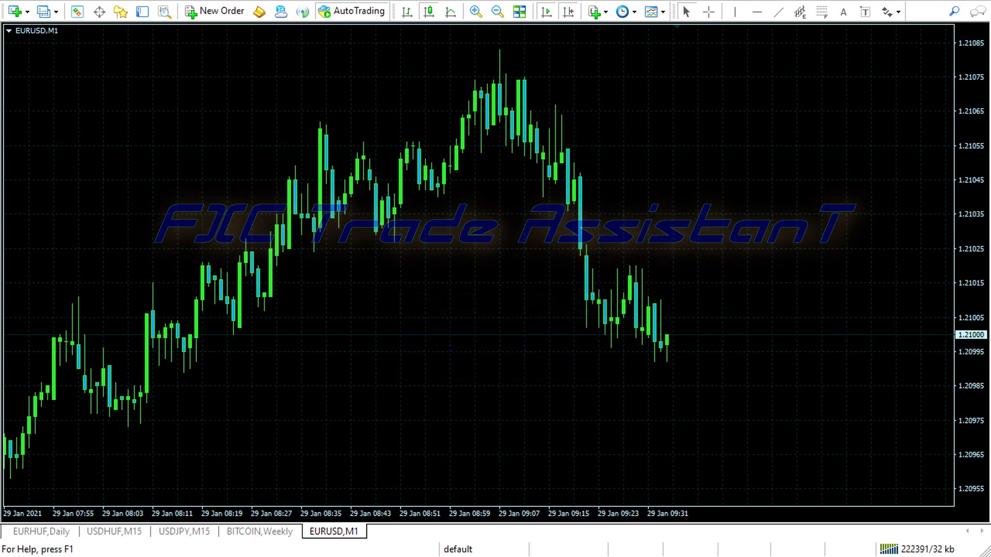
# - Open the Navigator with Ctrl+N to list indicators and expert advisors beside the EURUSD M1 chart
pyautogui.hotkey('ctrl', 'n')
# - Drop FXC TradeAssistanT onto the EURUSD M1 chart and accept its default inputs
pyautogui.moveTo(110, 166); pyautogui.dragTo(307, 171)
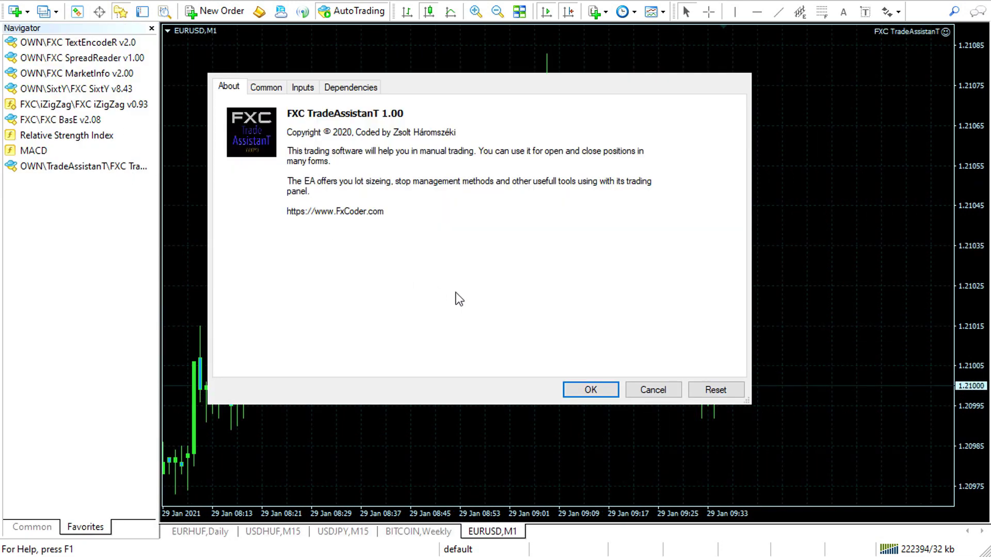
pyautogui.click(303, 87)
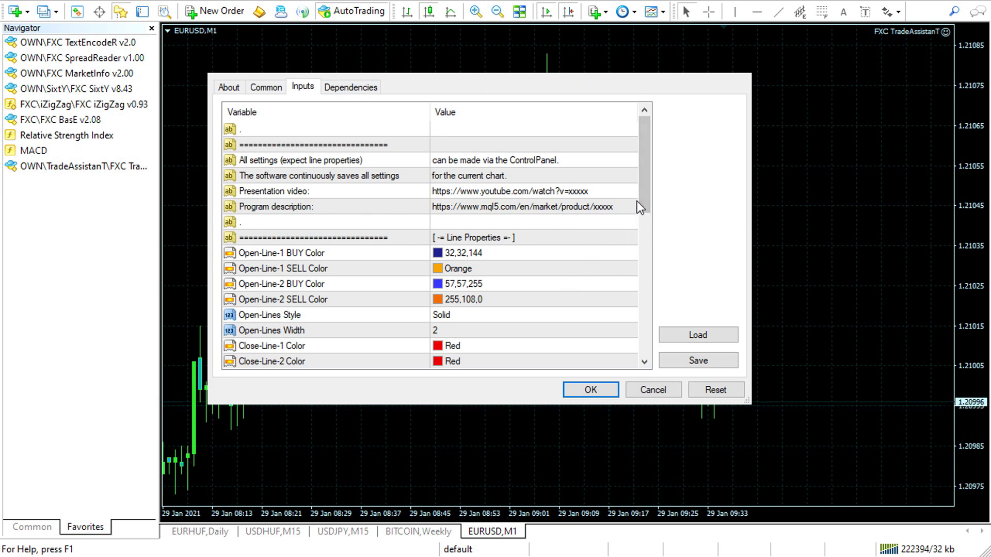
pyautogui.moveTo(648, 207); pyautogui.dragTo(662, 178)
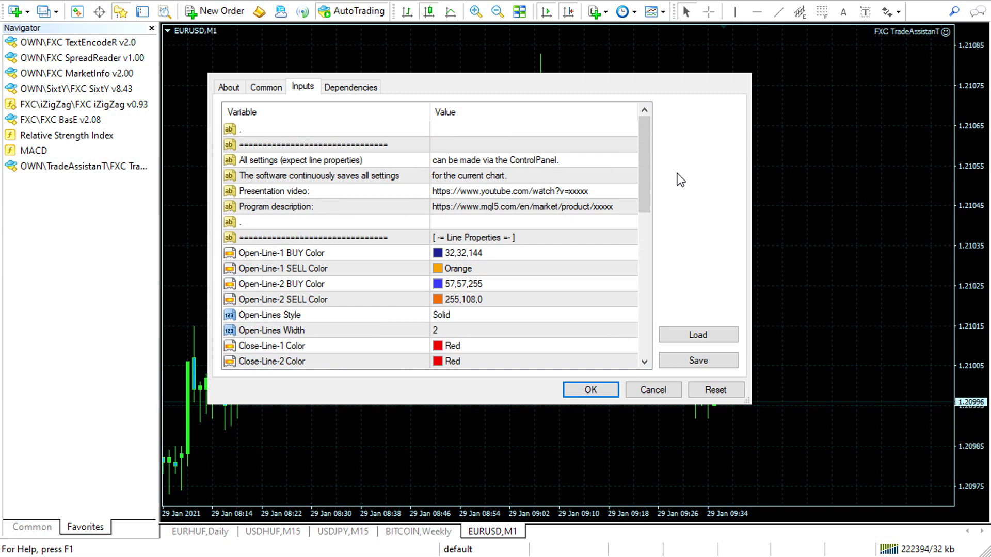
pyautogui.click(590, 390)
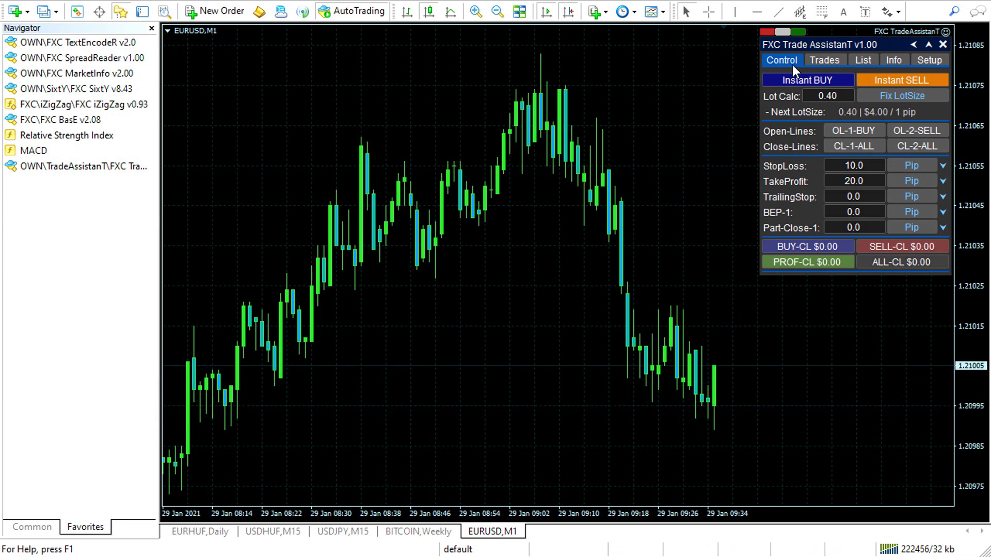
# - Browse the panel's Trades, List, Info and Setup pages, return to Control, and close the Navigator
pyautogui.click(839, 60)
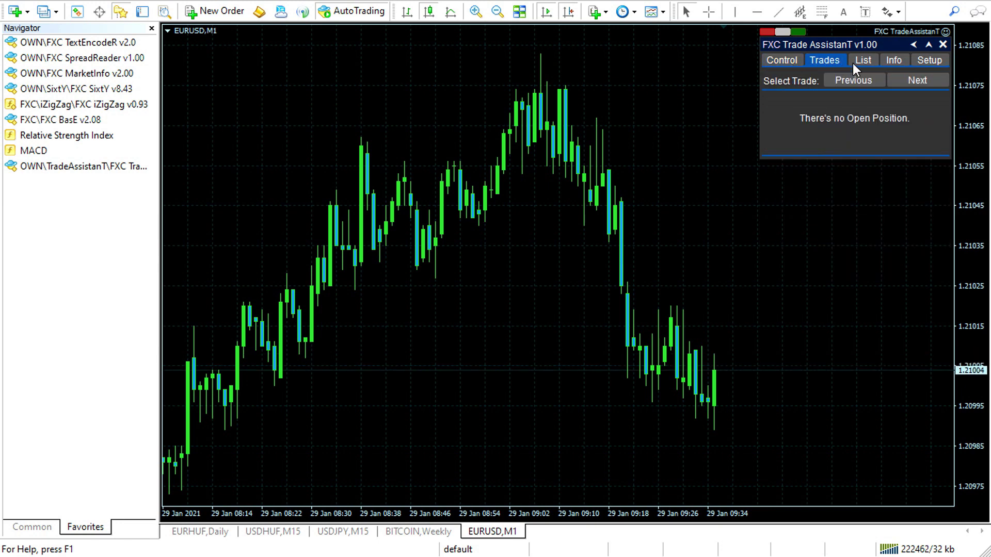
pyautogui.click(868, 64)
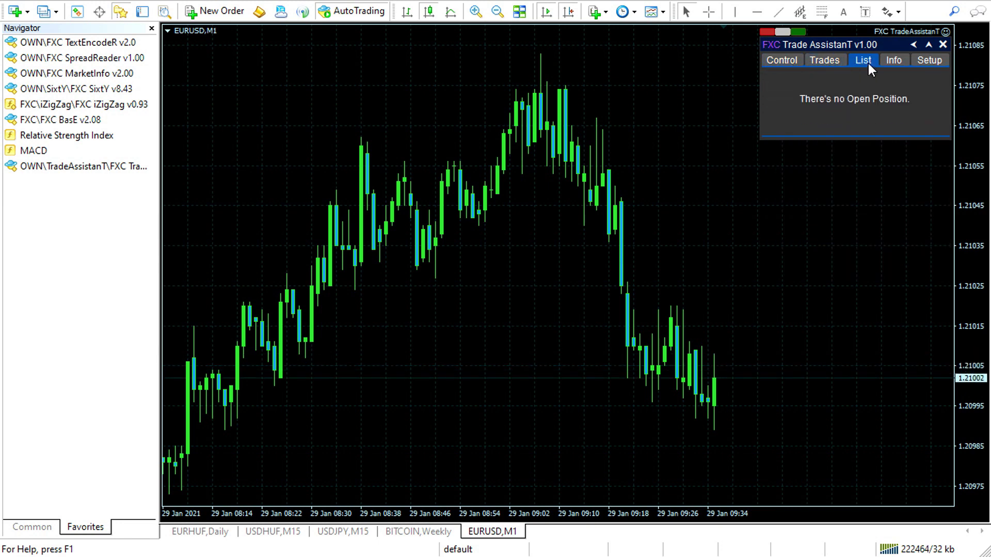
pyautogui.click(901, 60)
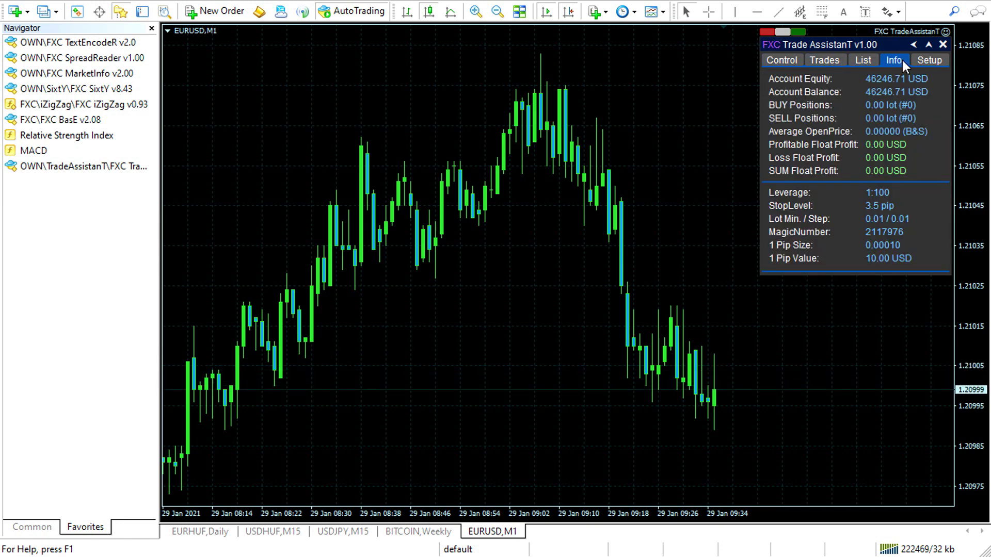
pyautogui.click(940, 60)
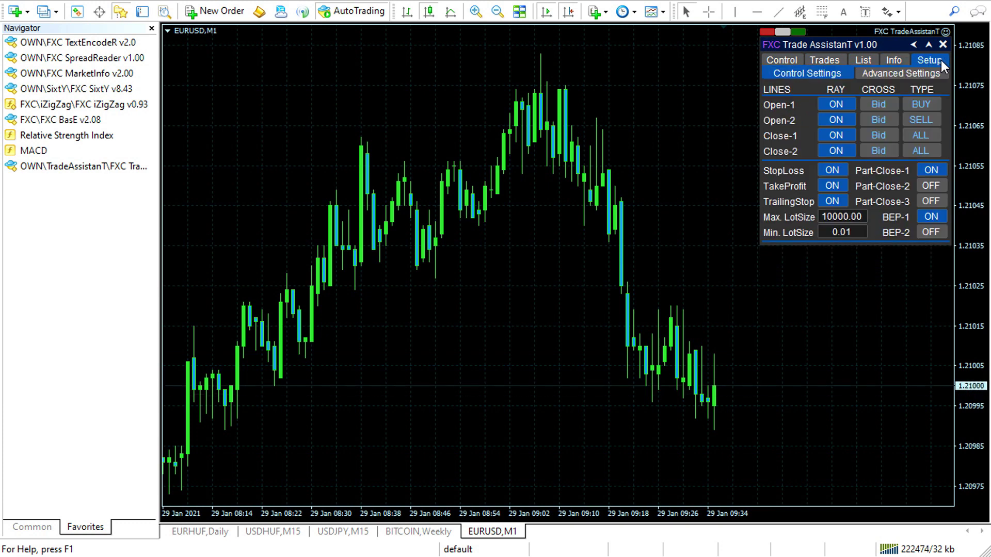
pyautogui.click(787, 61)
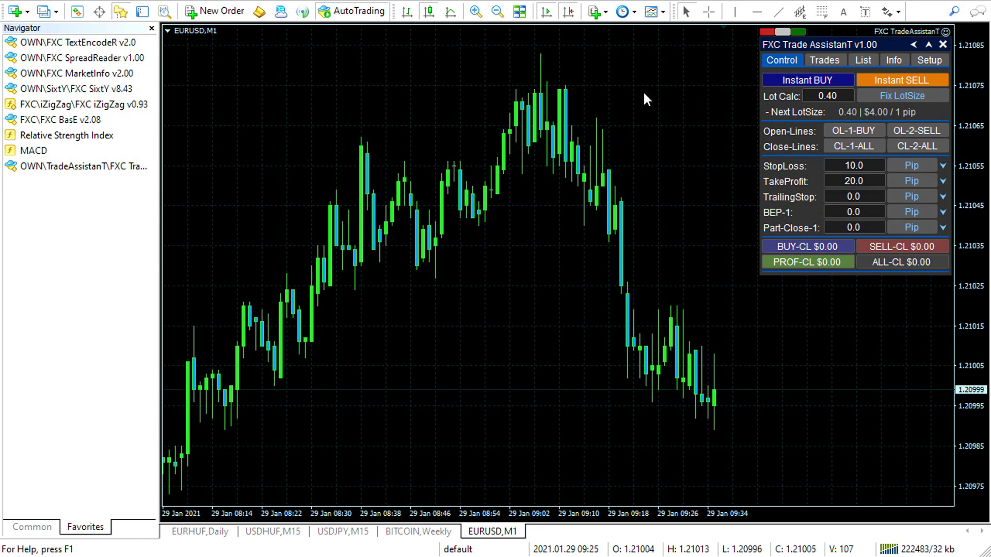
pyautogui.click(153, 29)
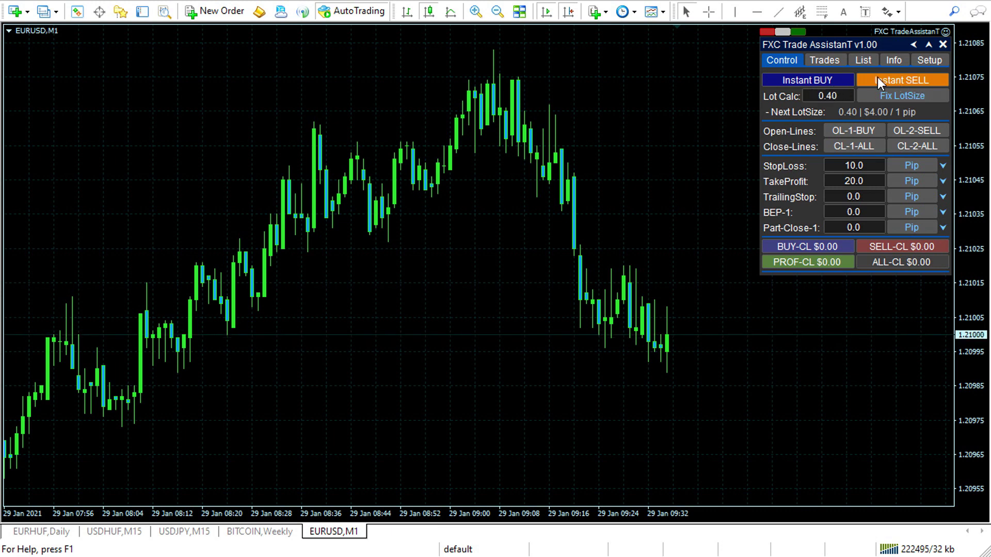
# - Open a 0.40-lot instant buy and instant sell, rescaling the price axis to show SL/TP lines
pyautogui.click(833, 77)
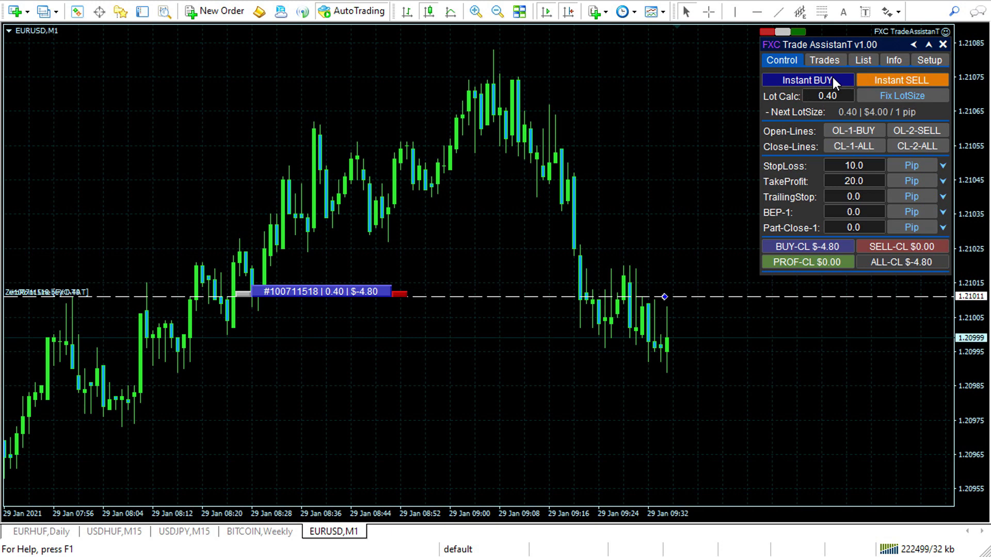
pyautogui.moveTo(983, 144); pyautogui.dragTo(988, 190)
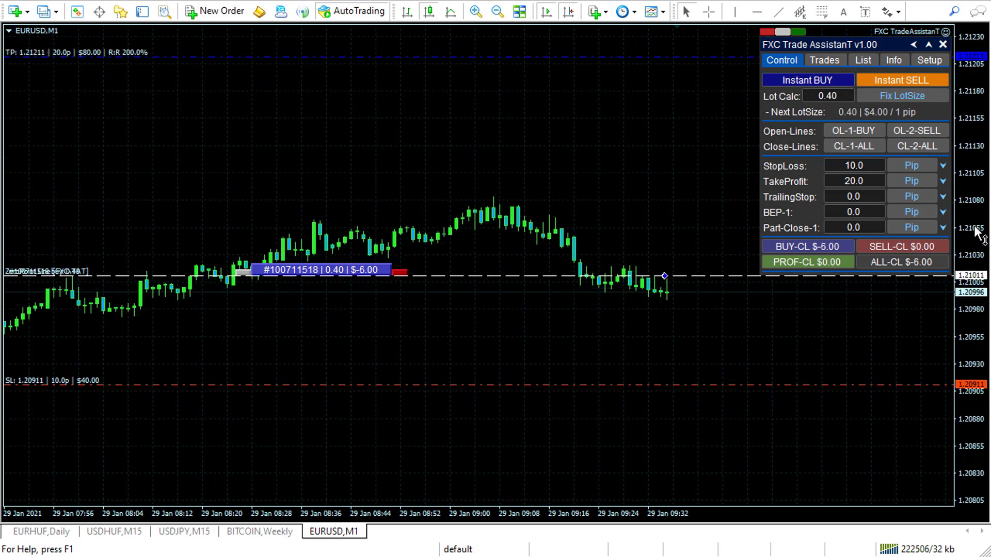
pyautogui.click(881, 82)
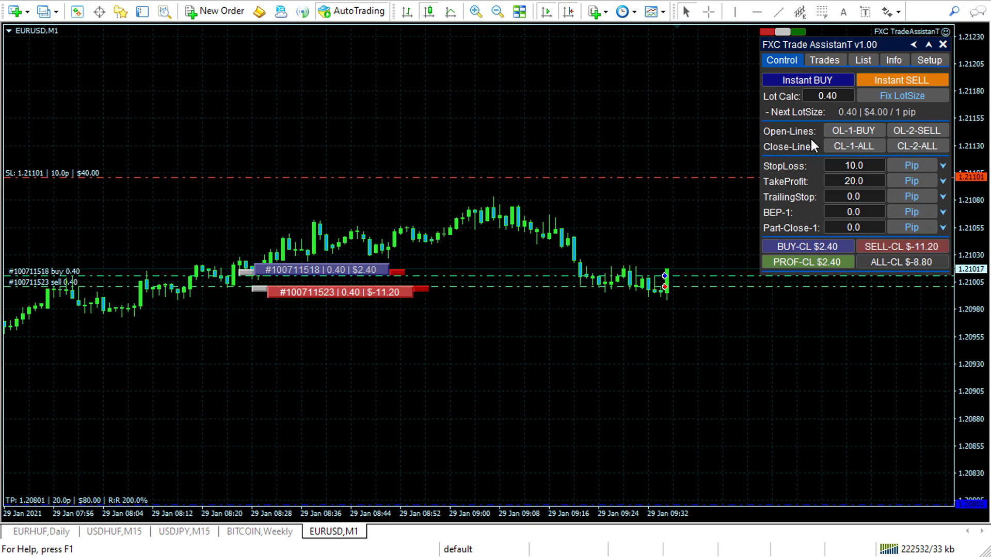
# - Place the OL-1-BUY and OL-2-SELL open-lines and drag them into position around price
pyautogui.click(869, 133)
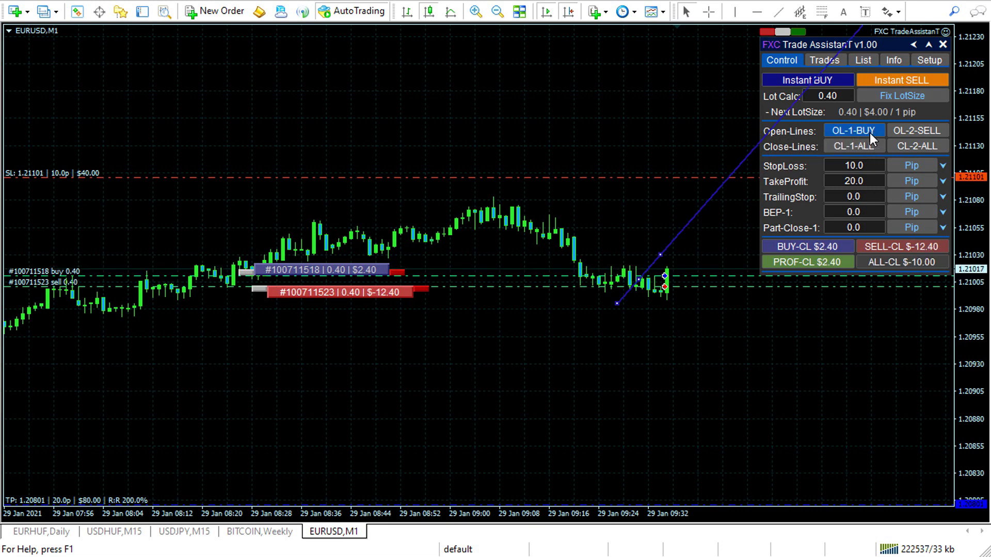
pyautogui.click(917, 131)
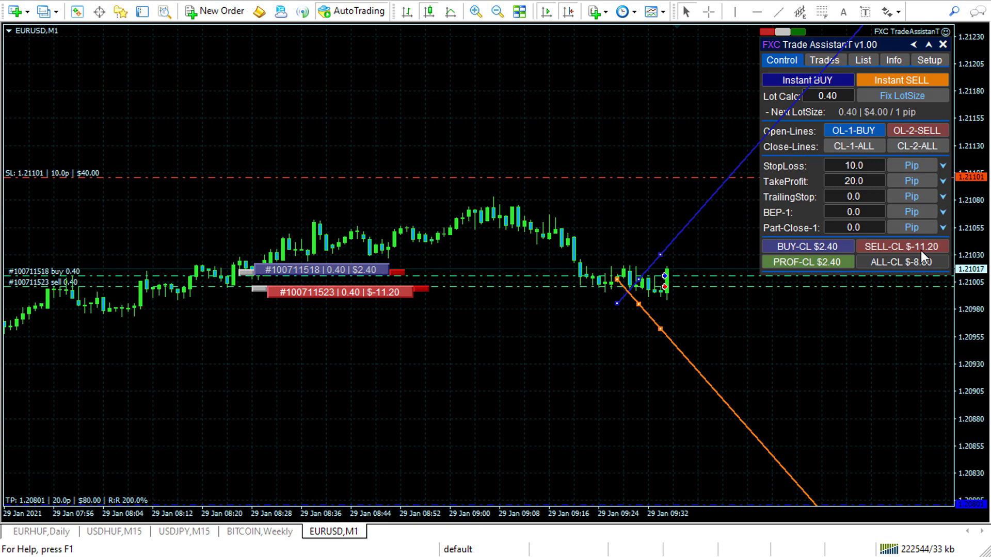
pyautogui.moveTo(983, 385); pyautogui.dragTo(974, 334)
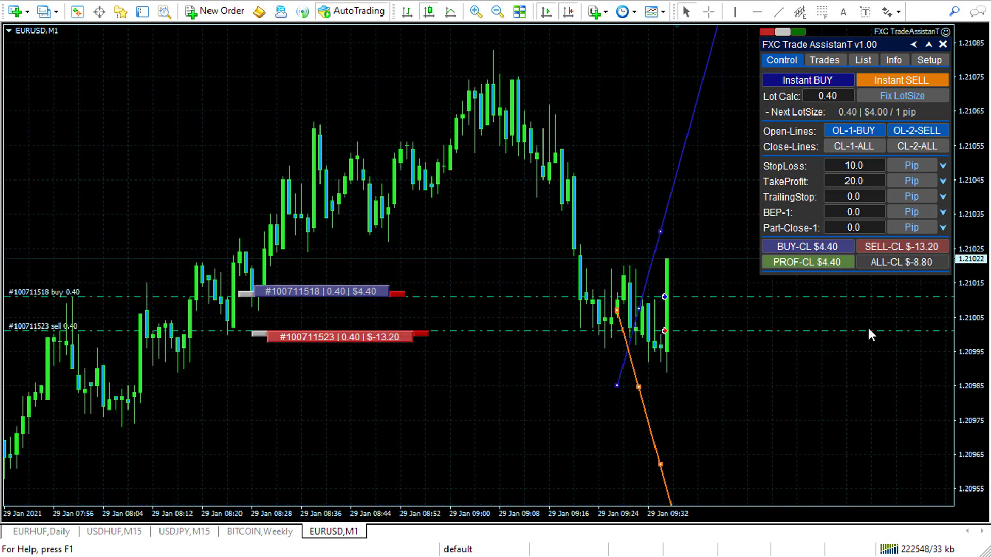
pyautogui.moveTo(606, 380); pyautogui.dragTo(487, 257)
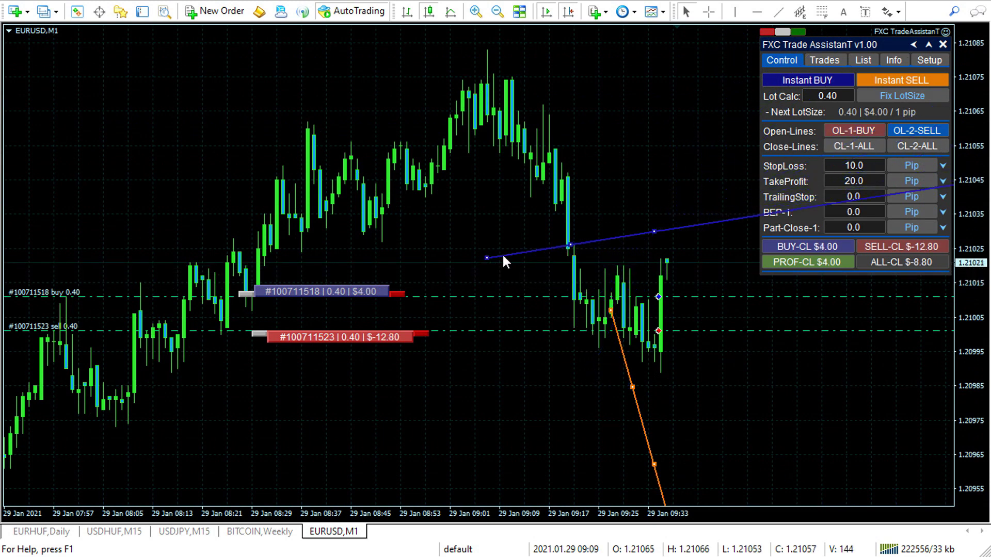
pyautogui.moveTo(566, 245); pyautogui.dragTo(572, 263)
pyautogui.moveTo(607, 307); pyautogui.dragTo(437, 476)
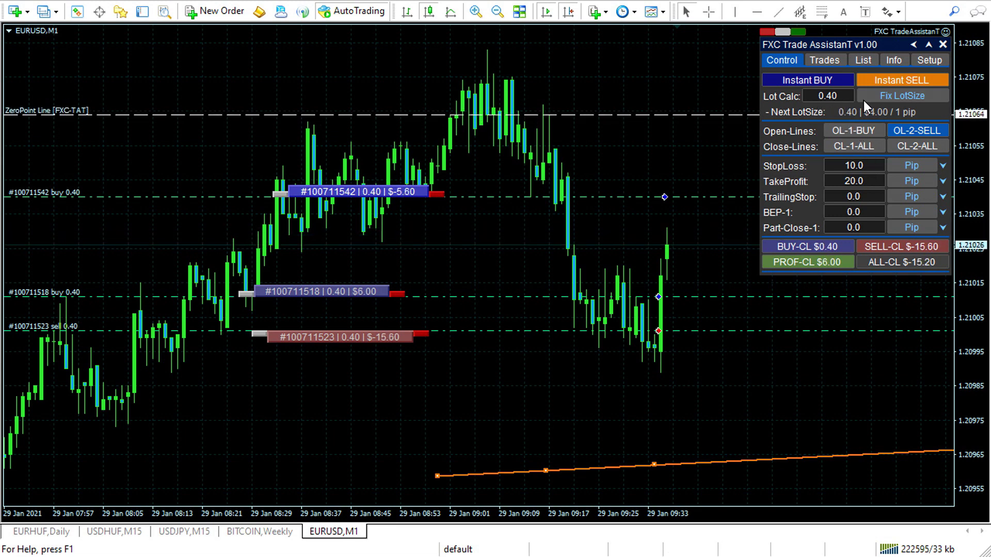
# - Cycle the Fix LotSize mode through USD, % Balance and % Equity Risk back to % FreeMargin
pyautogui.click(929, 99)
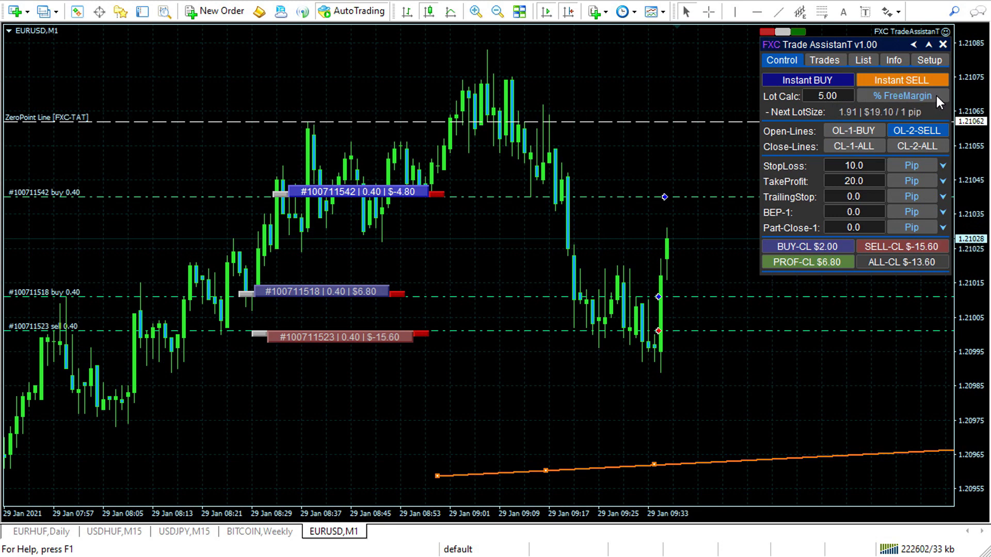
pyautogui.click(936, 96)
pyautogui.click(936, 94)
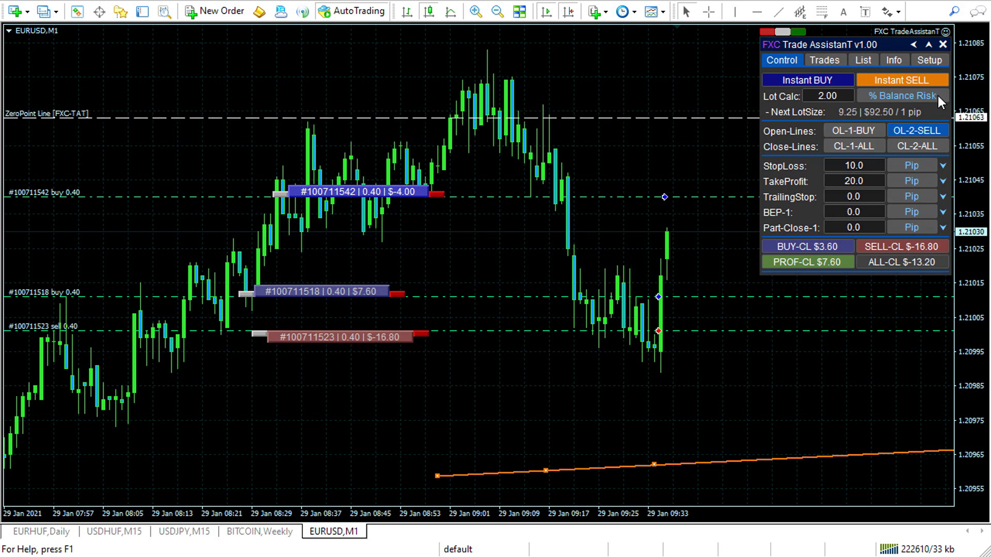
pyautogui.click(942, 95)
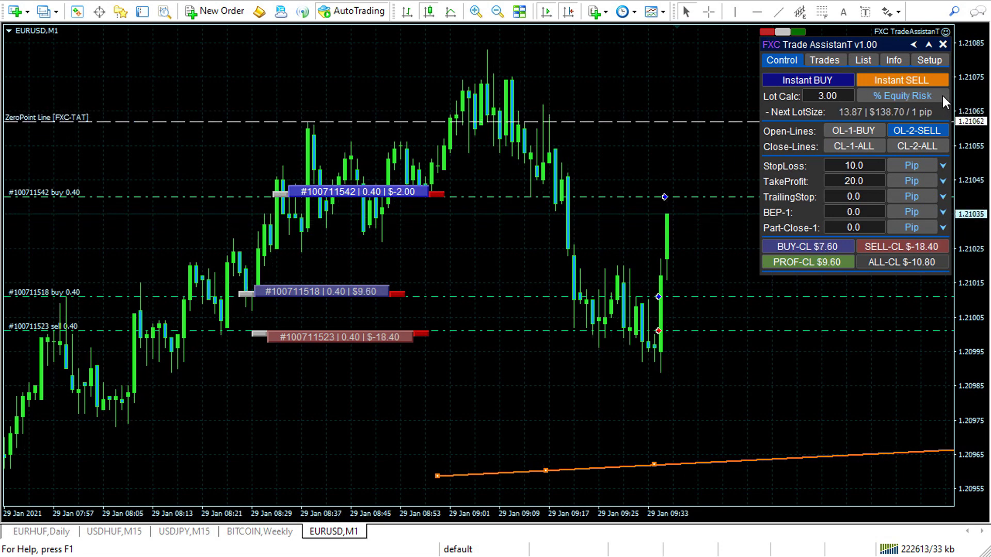
pyautogui.click(941, 96)
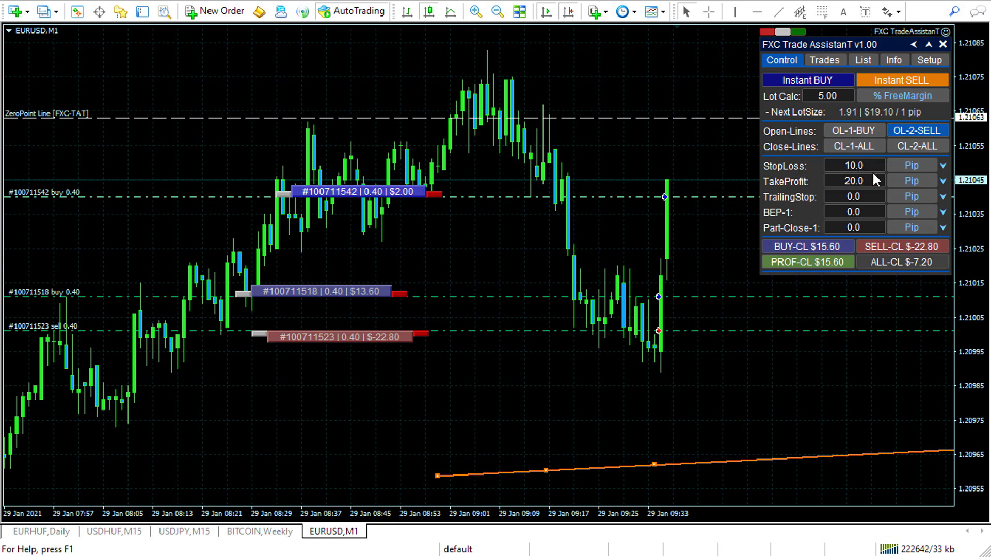
# - Cycle the stop-loss unit through USD, % balance and off, returning it to 10 pips
pyautogui.click(920, 167)
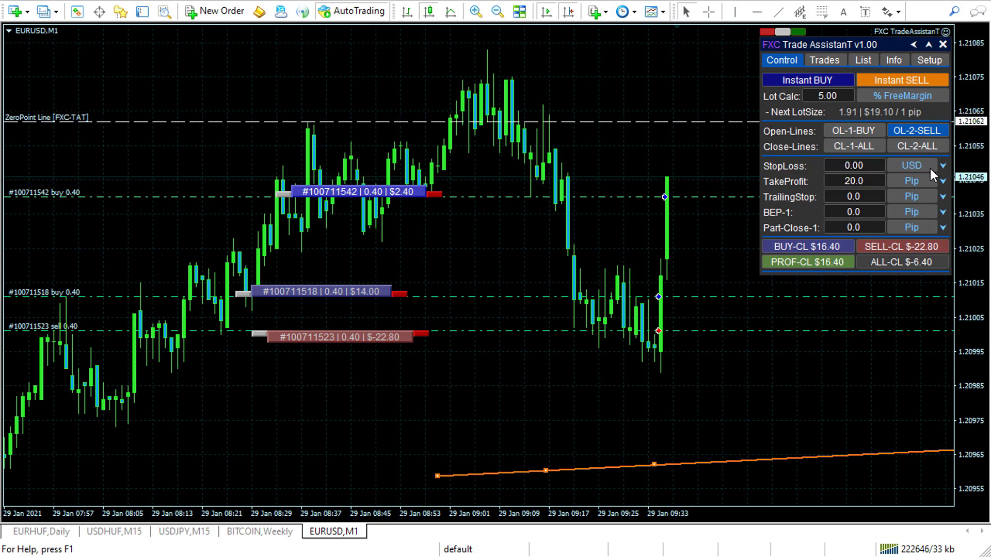
pyautogui.click(928, 168)
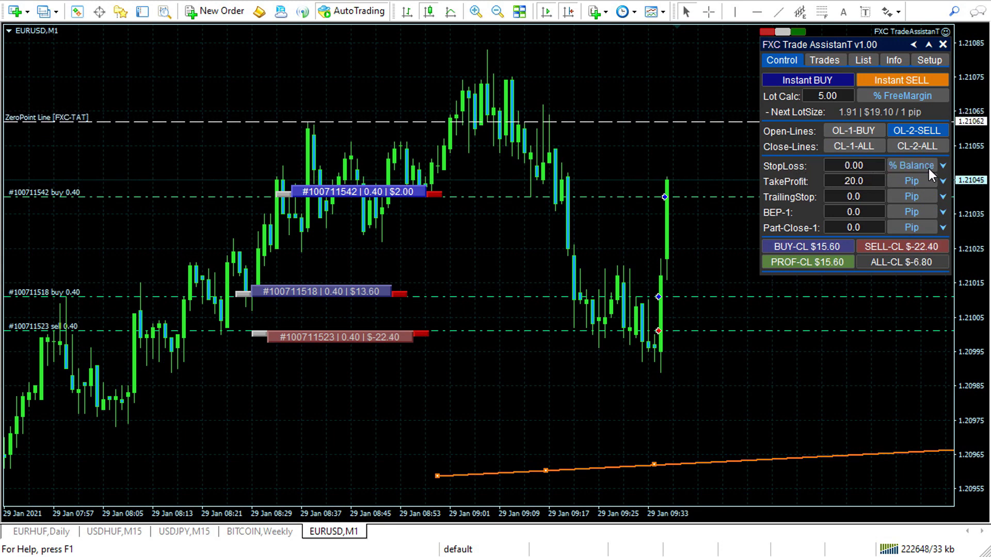
pyautogui.click(928, 168)
pyautogui.click(928, 168)
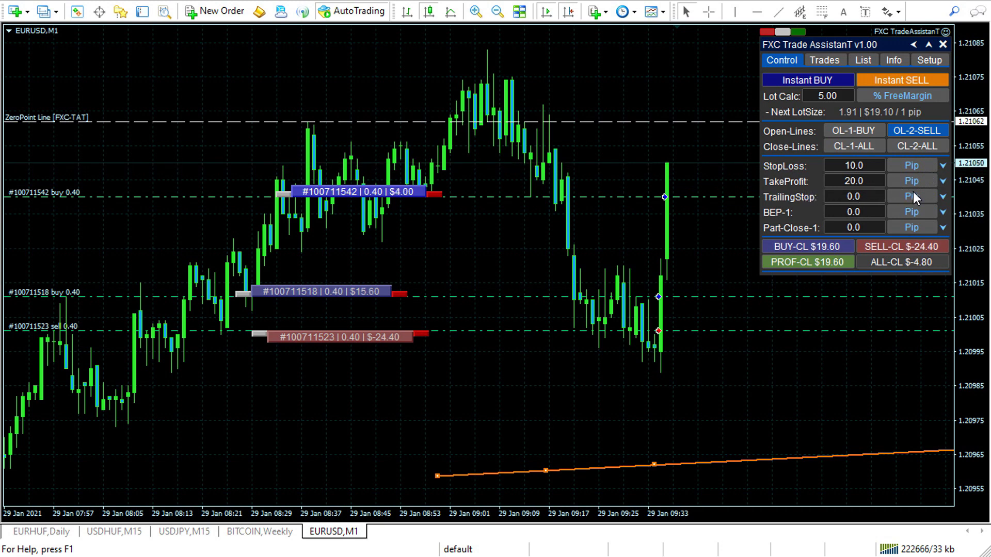
# - Switch the take-profit unit to pips and enter 15
pyautogui.click(927, 181)
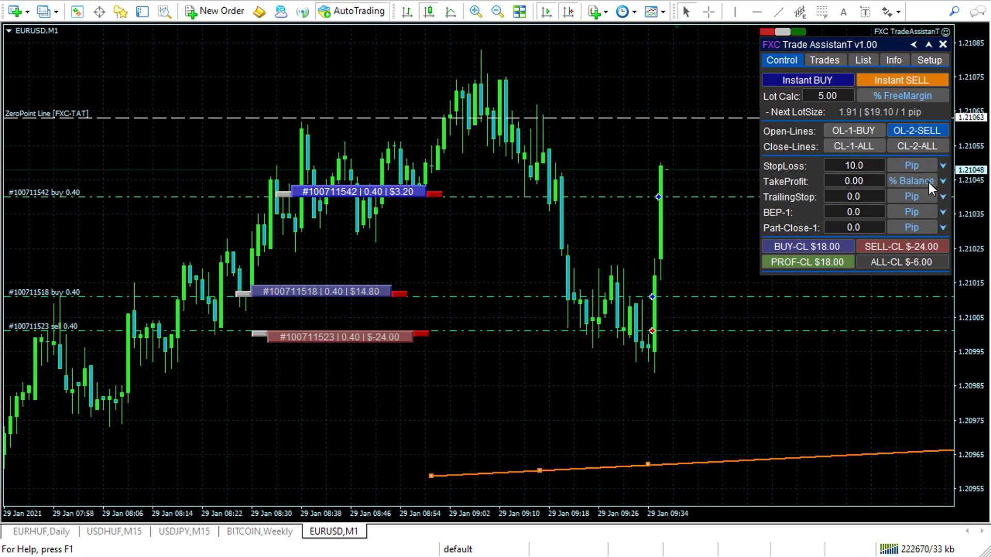
pyautogui.click(928, 181)
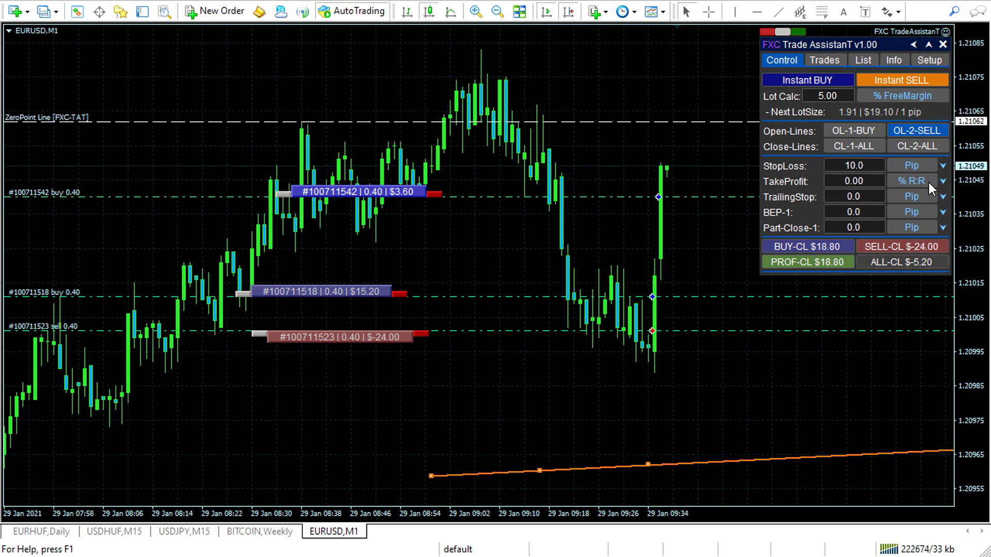
pyautogui.click(927, 182)
pyautogui.click(925, 181)
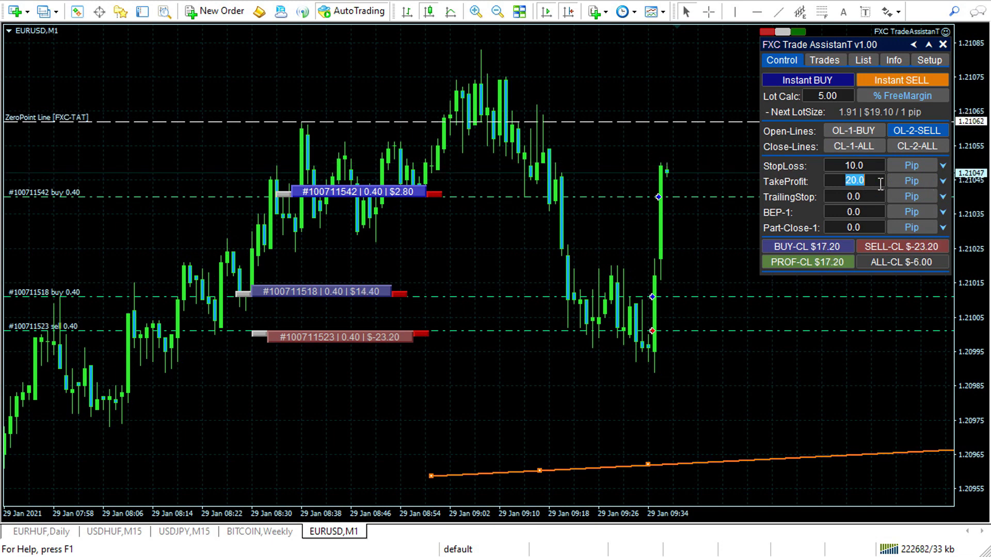
pyautogui.write('15')
pyautogui.press('Return')
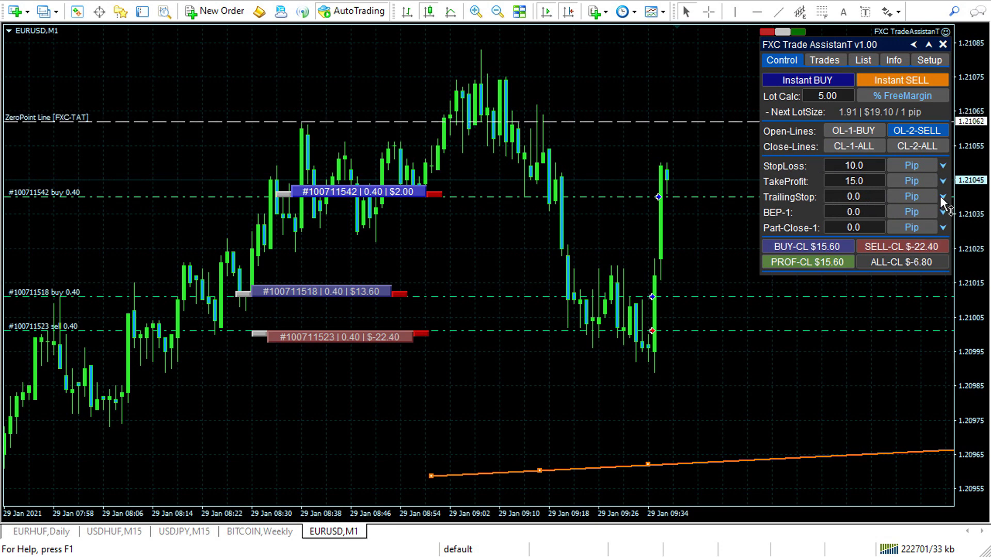
# - Enter a 10-pip trailing stop with a 5-pip start in the trailing stop options
pyautogui.click(943, 196)
pyautogui.click(873, 196)
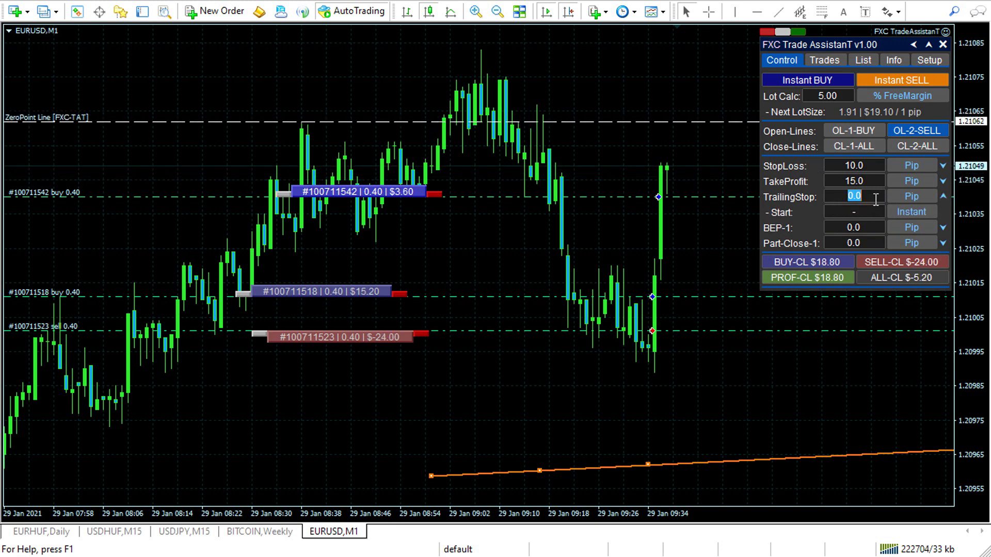
pyautogui.write('10')
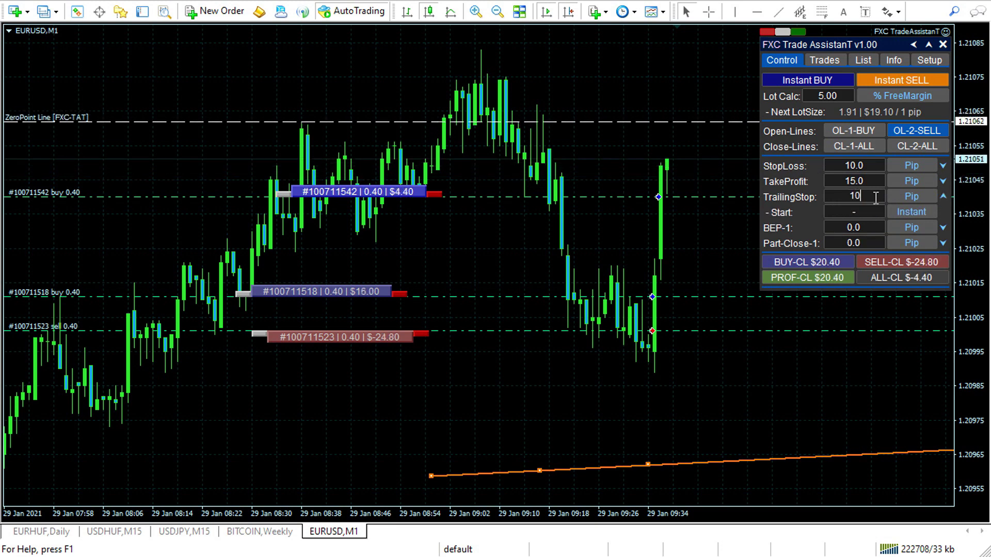
pyautogui.press('Return')
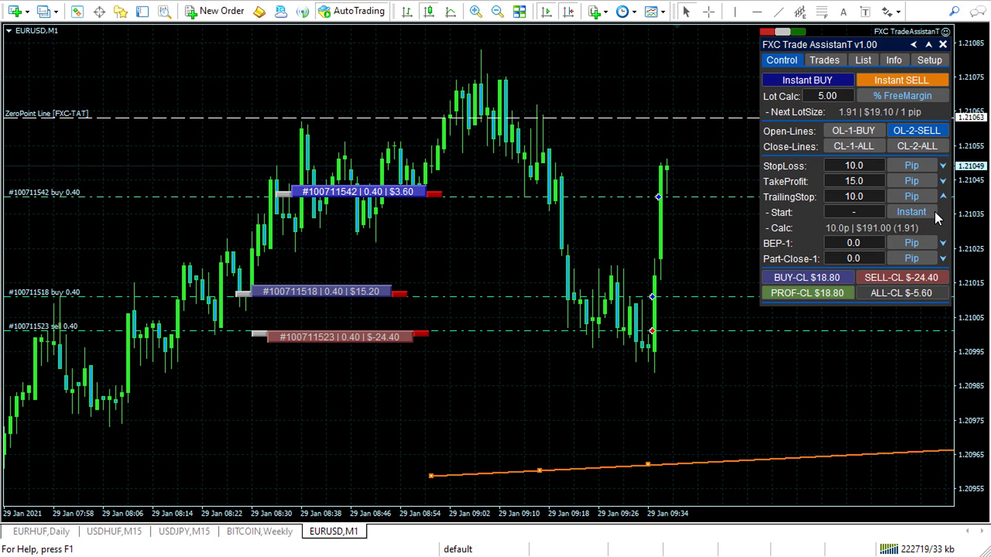
pyautogui.click(874, 212)
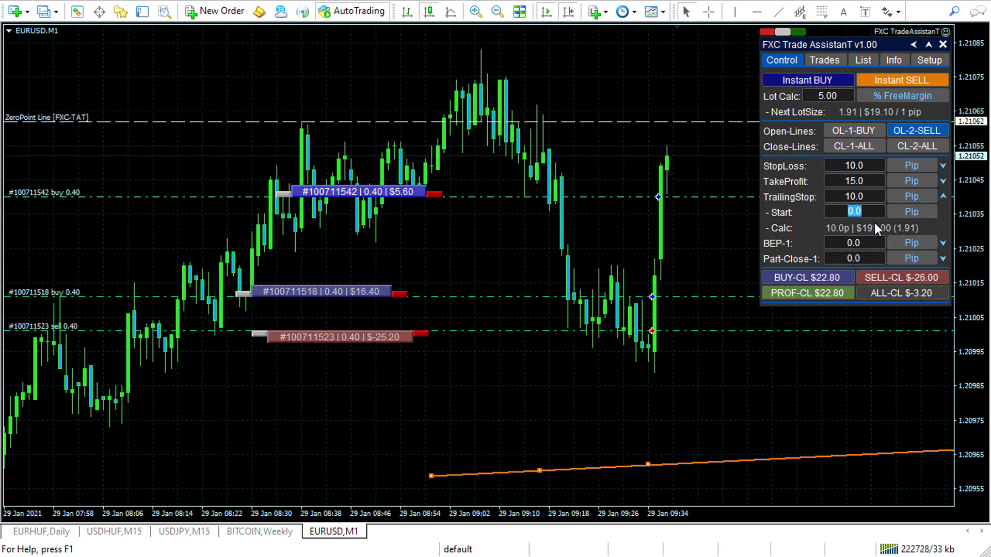
pyautogui.write('5')
pyautogui.press('Return')
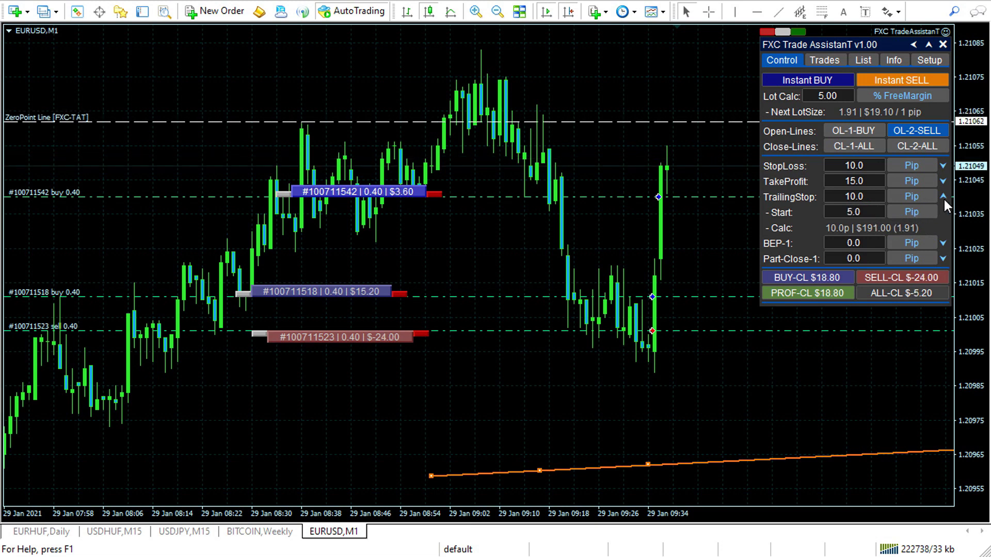
pyautogui.click(942, 195)
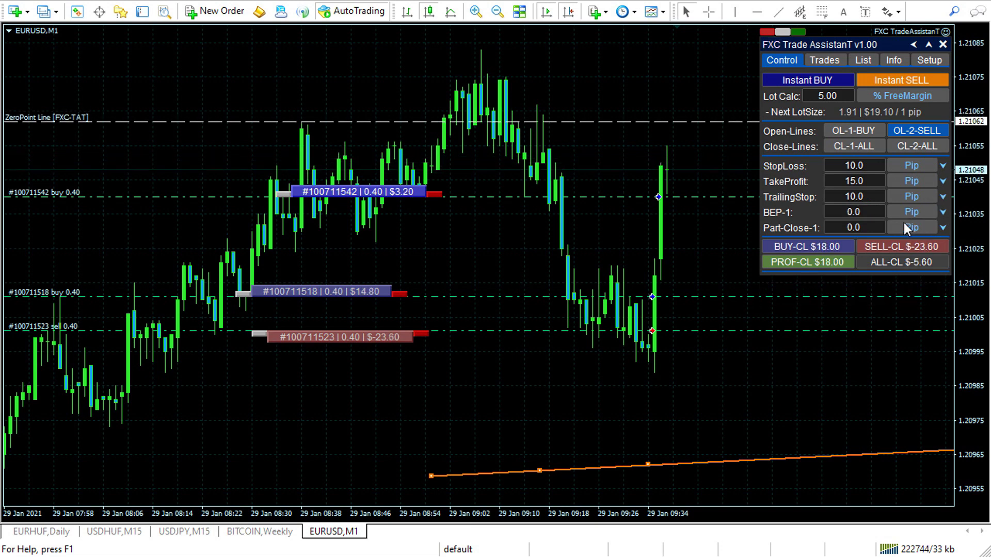
# - Enter 10 pips for BEP-1 and 5 pips for its correction in the break-even options
pyautogui.click(943, 214)
pyautogui.click(870, 211)
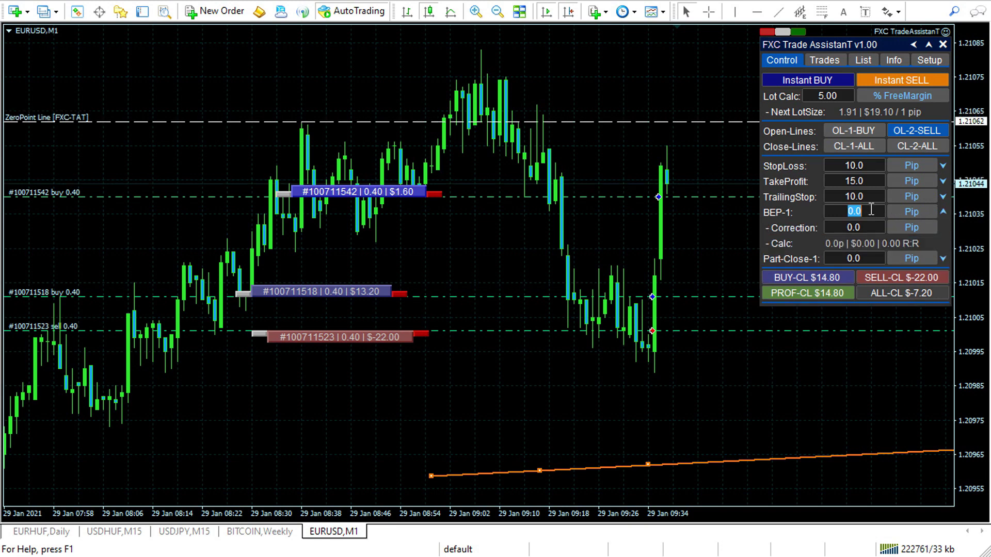
pyautogui.write('10')
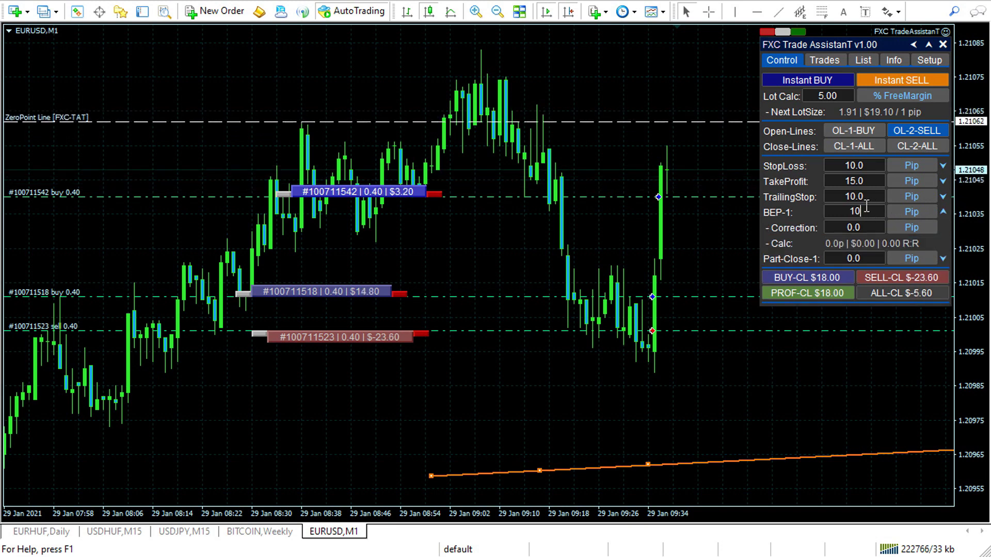
pyautogui.press('Return')
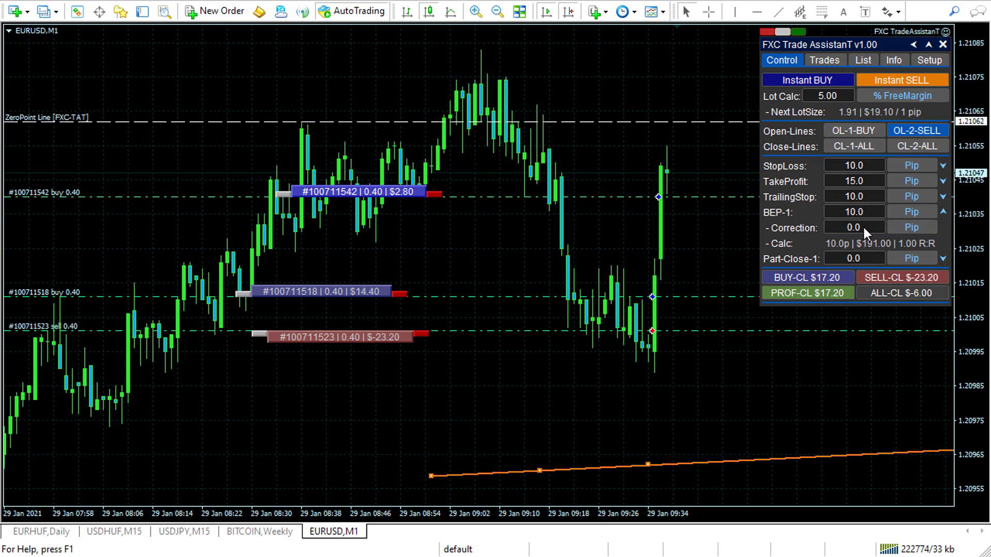
pyautogui.click(876, 229)
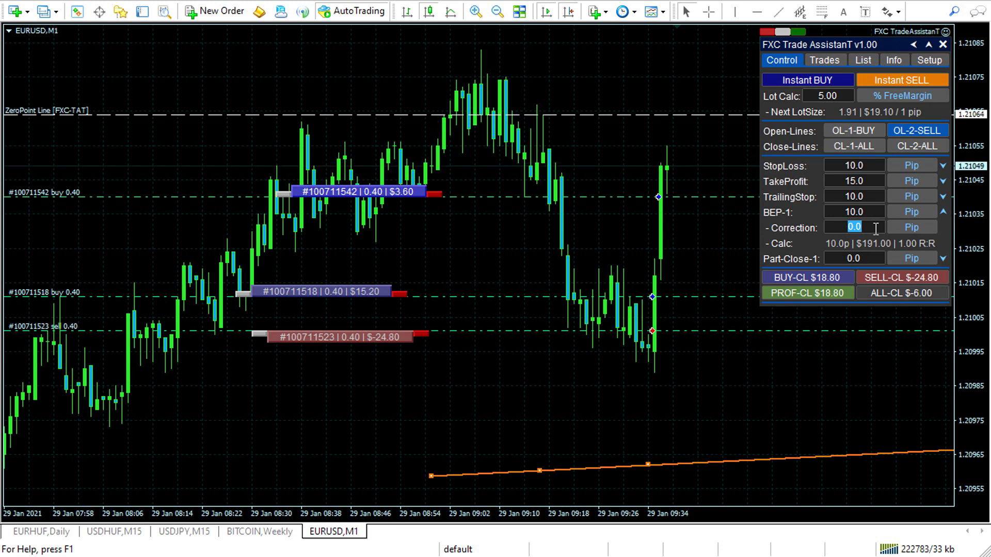
pyautogui.write('5')
pyautogui.press('Return')
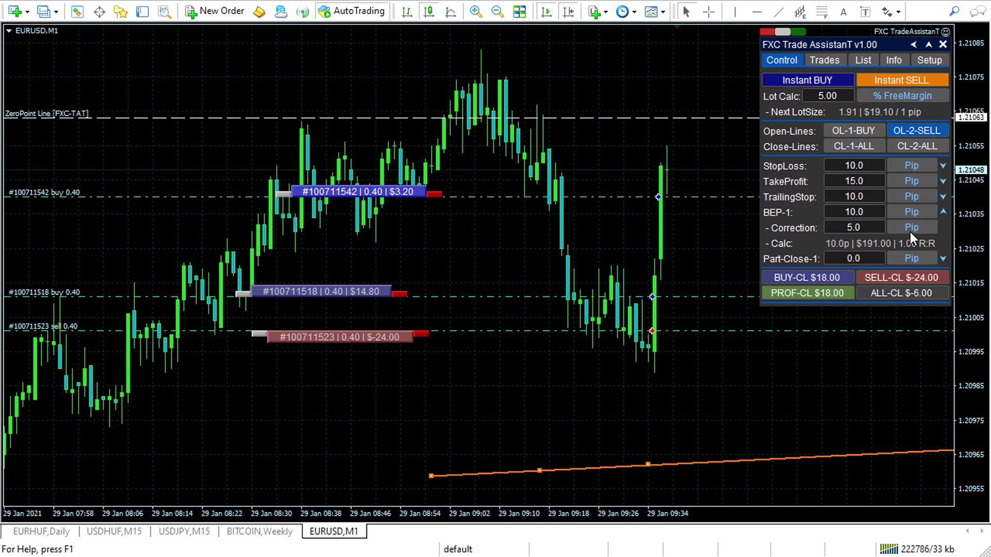
pyautogui.click(943, 213)
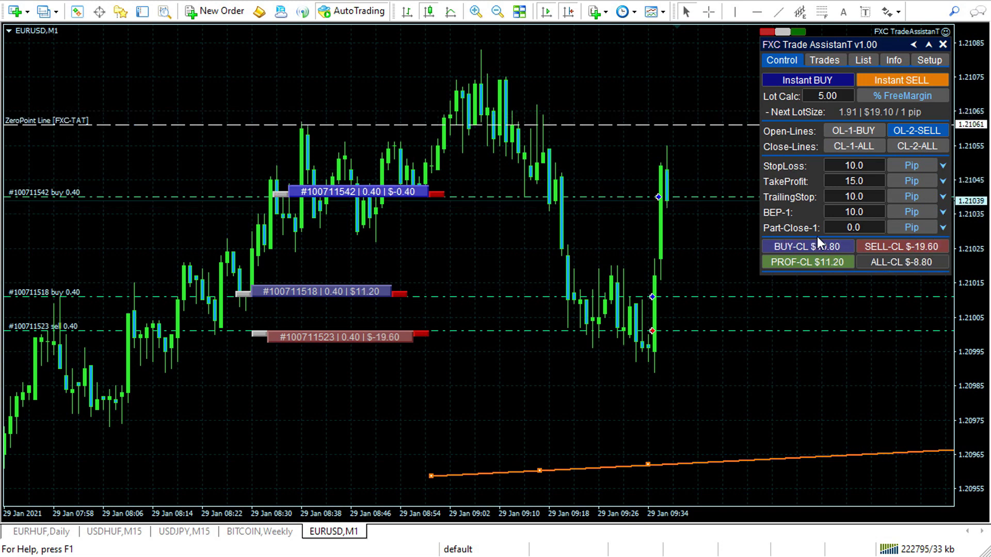
# - Switch Part-Close-1 to % R:R and enter -50, keeping the 25% close amount
pyautogui.click(942, 228)
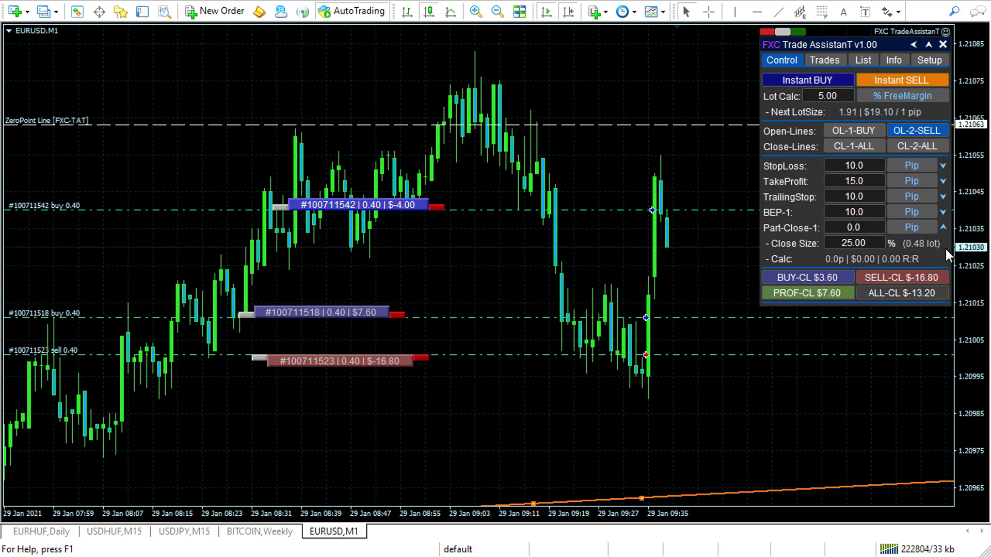
pyautogui.click(868, 227)
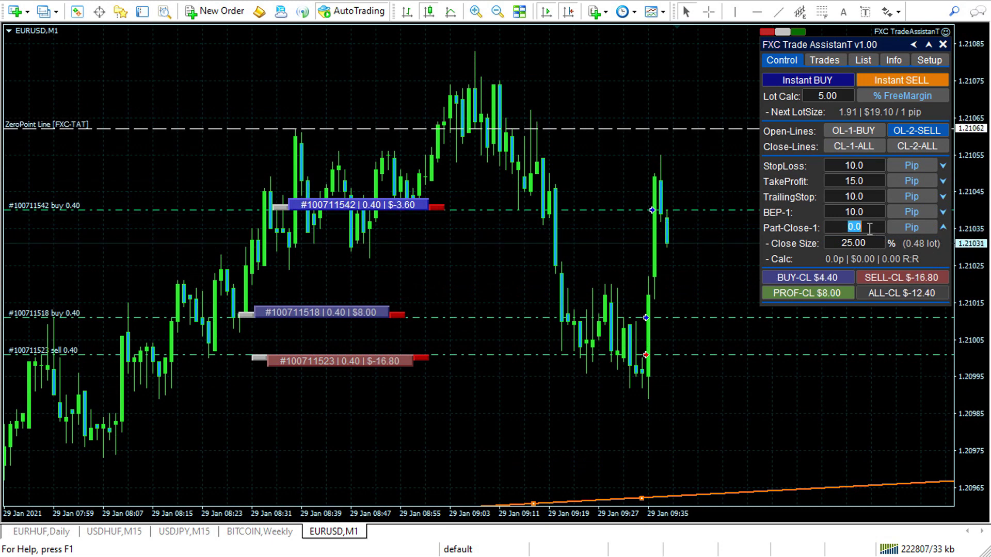
pyautogui.click(920, 231)
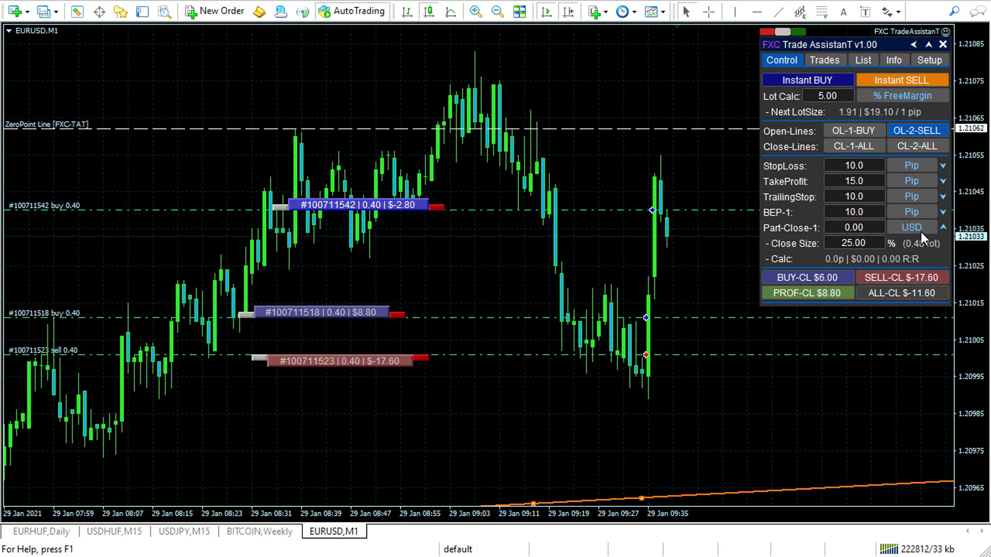
pyautogui.click(867, 230)
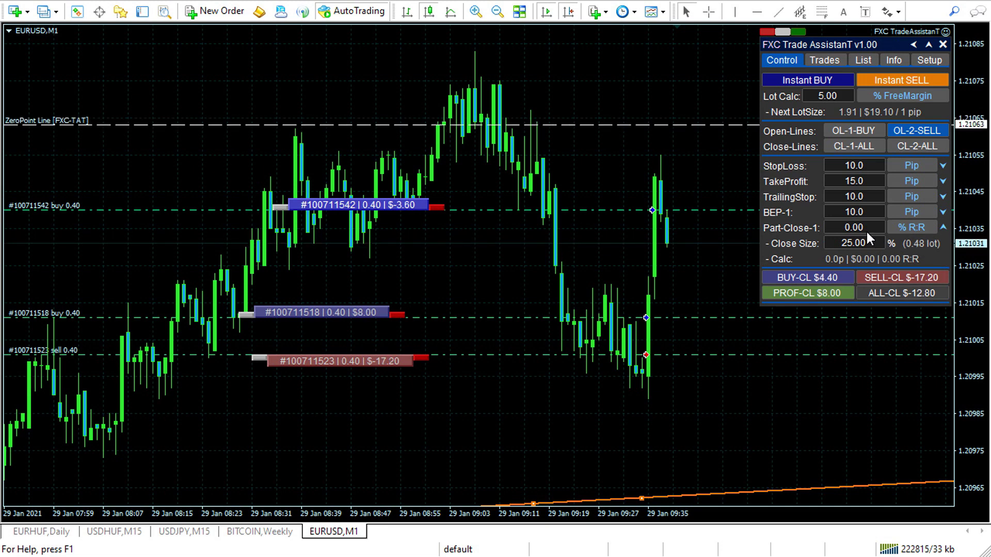
pyautogui.press('BackSpace')
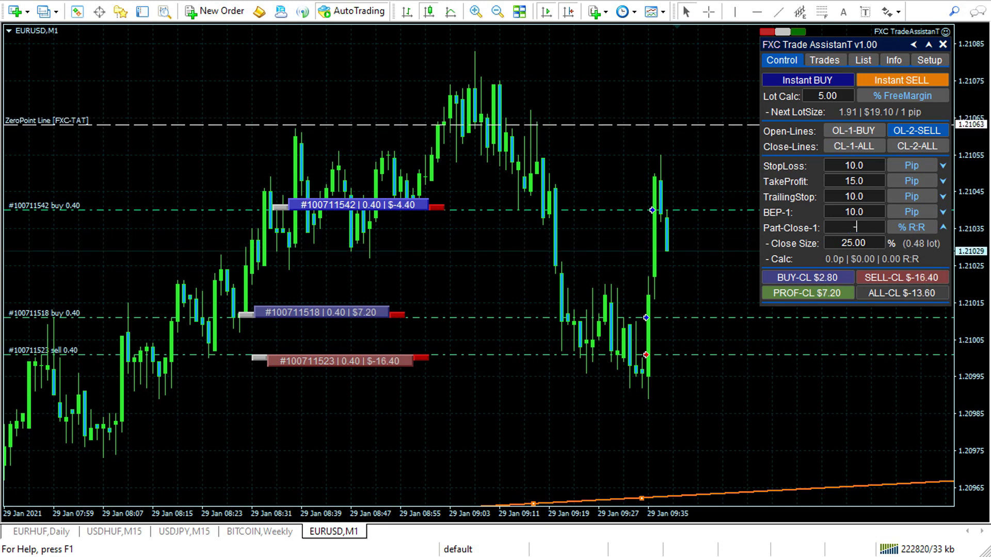
pyautogui.write('-50')
pyautogui.press('Return')
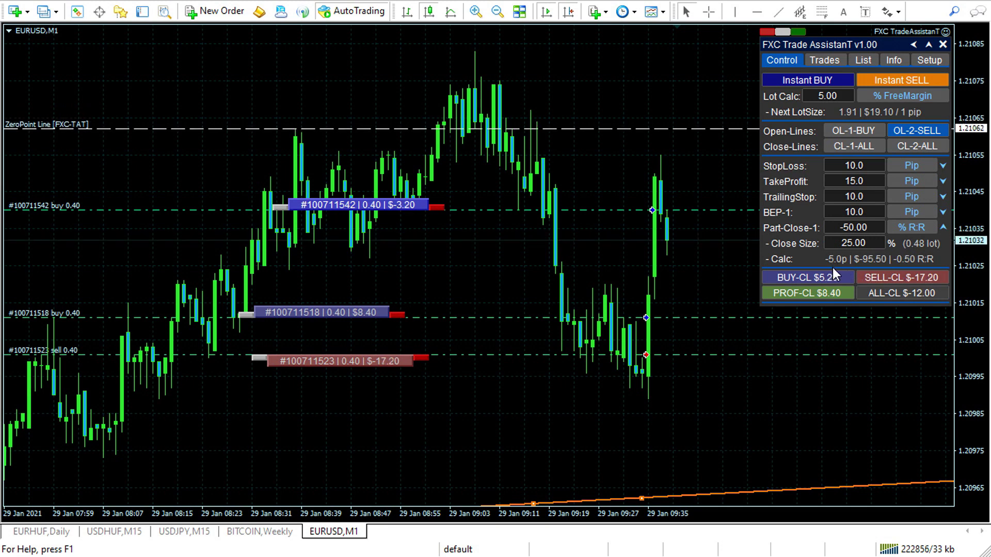
pyautogui.click(942, 227)
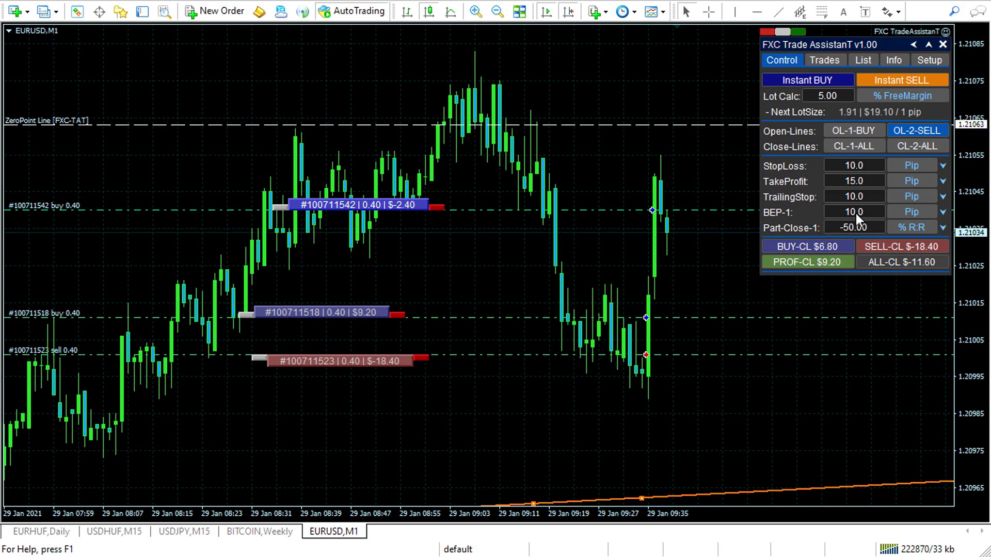
# - Open a 1.91-lot EURUSD buy and a 1.91-lot sell, then compress the price scale to show their levels
pyautogui.click(831, 79)
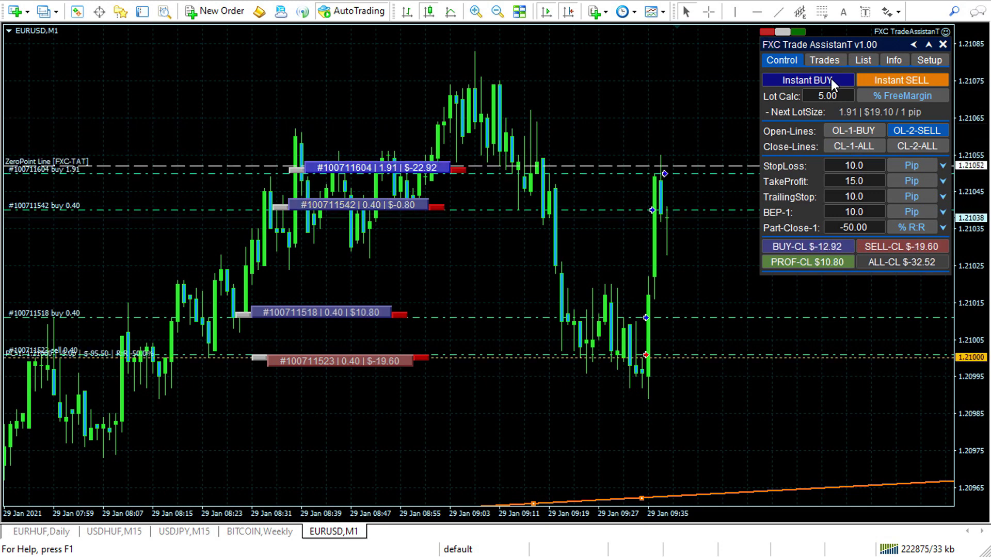
pyautogui.click(910, 80)
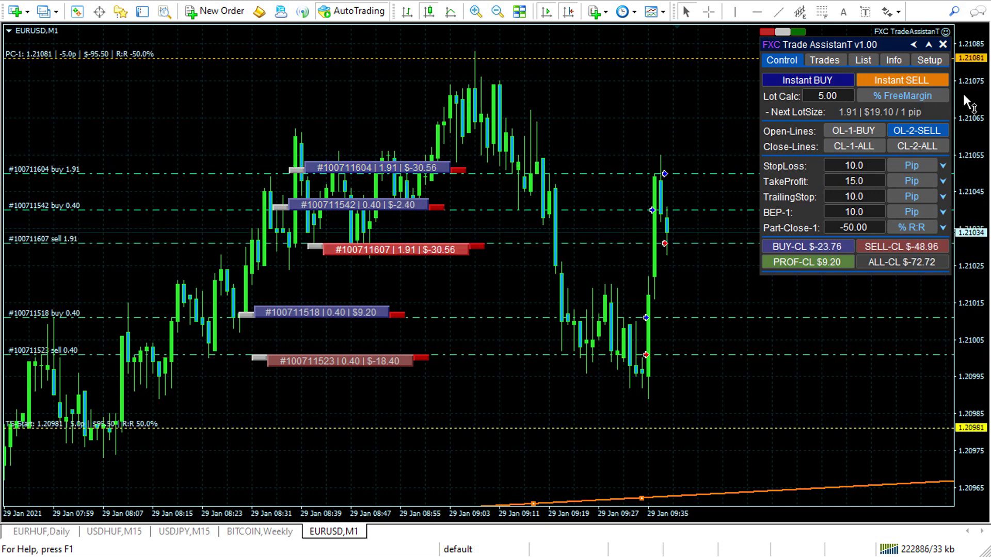
pyautogui.moveTo(965, 92); pyautogui.dragTo(980, 118)
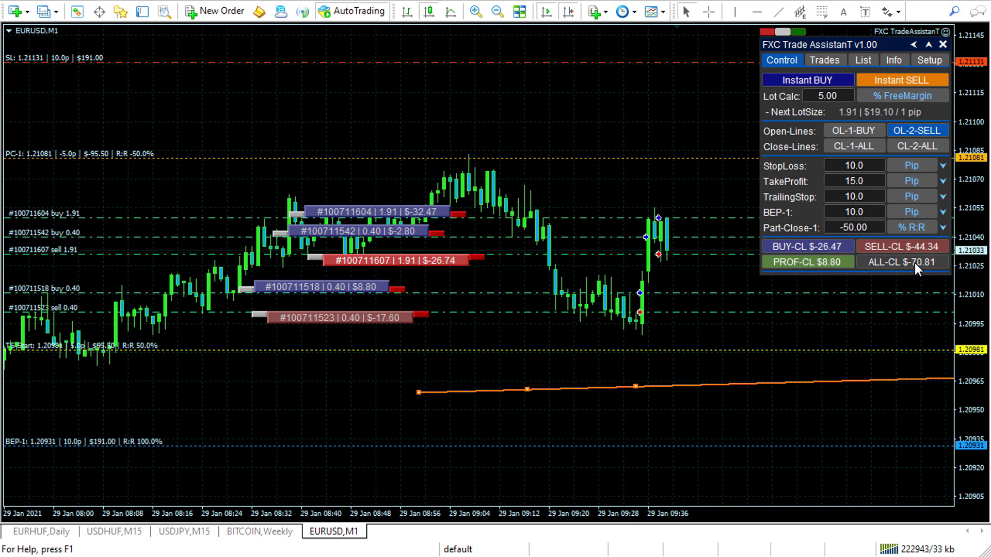
# - Remove the second open line, then place, reposition and remove both close-all lines
pyautogui.click(919, 131)
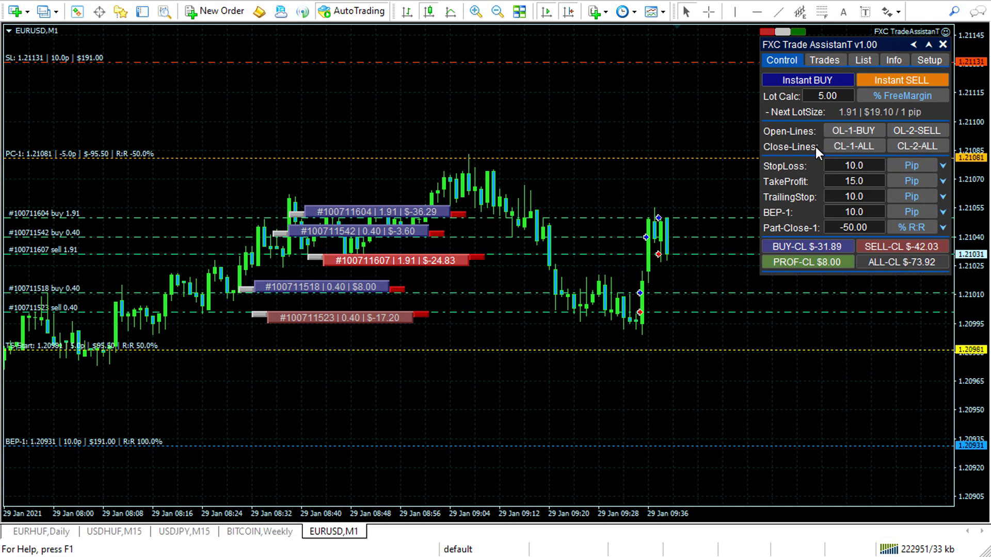
pyautogui.click(849, 147)
pyautogui.click(916, 147)
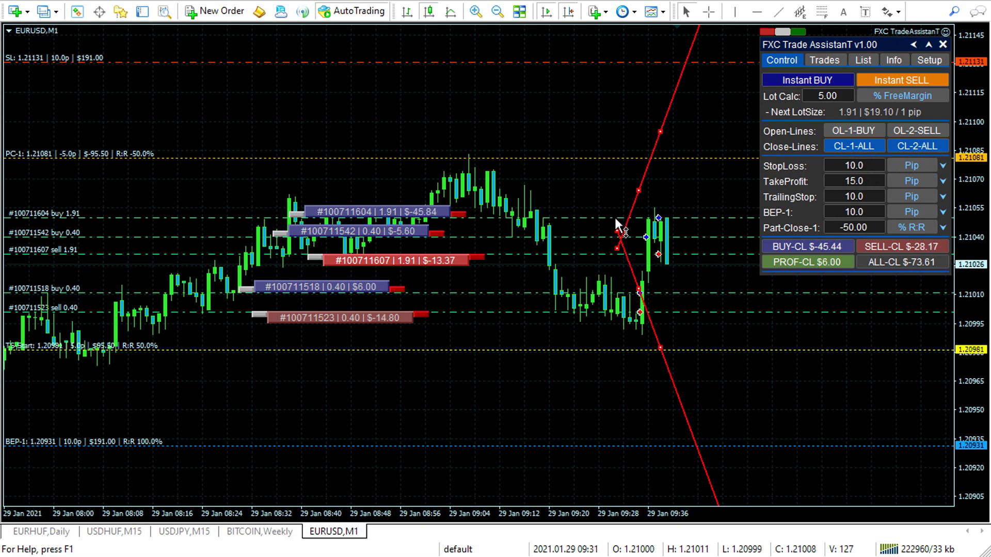
pyautogui.moveTo(641, 188); pyautogui.dragTo(688, 187)
pyautogui.moveTo(617, 231); pyautogui.dragTo(513, 363)
pyautogui.click(897, 140)
pyautogui.click(871, 140)
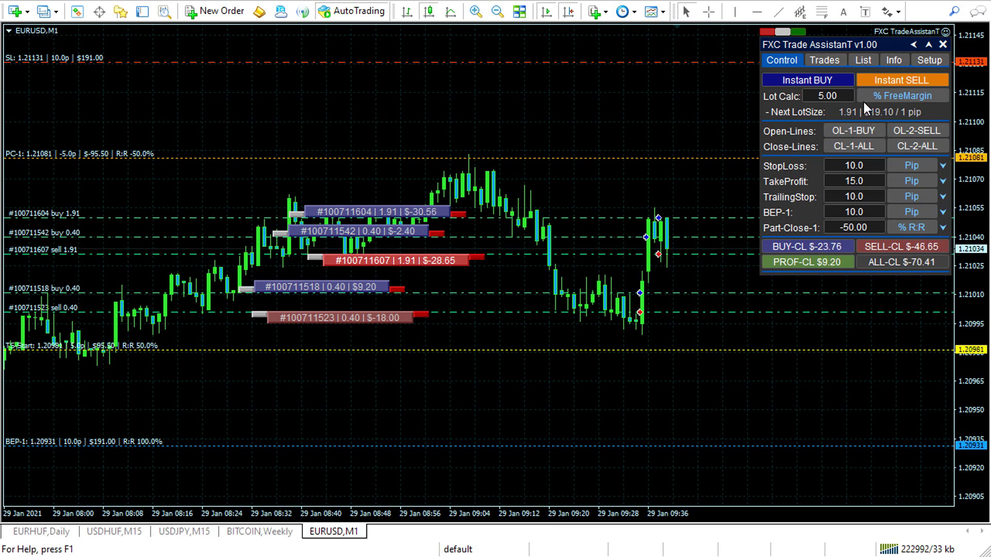
# - Show the open trades' details and step through each ticket with Next
pyautogui.click(826, 59)
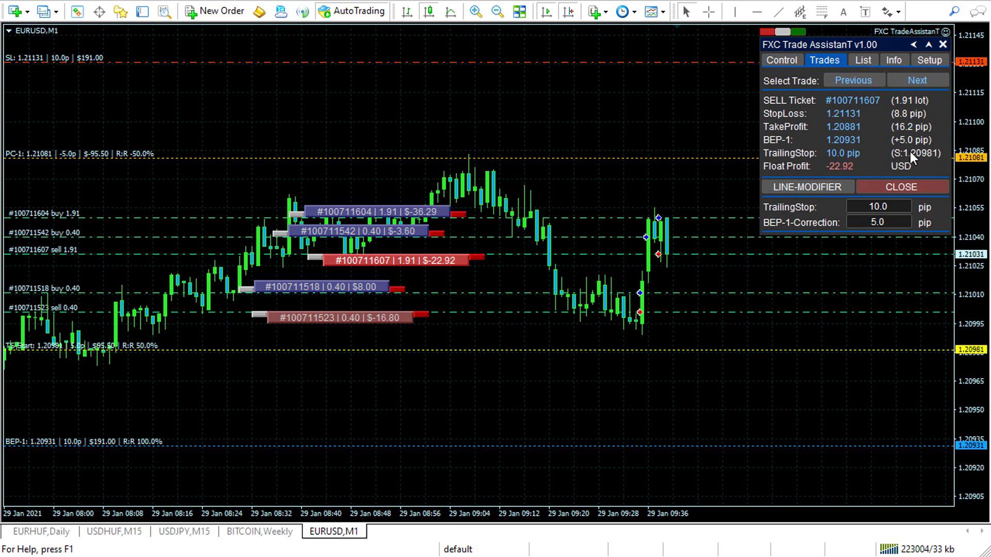
pyautogui.click(902, 77)
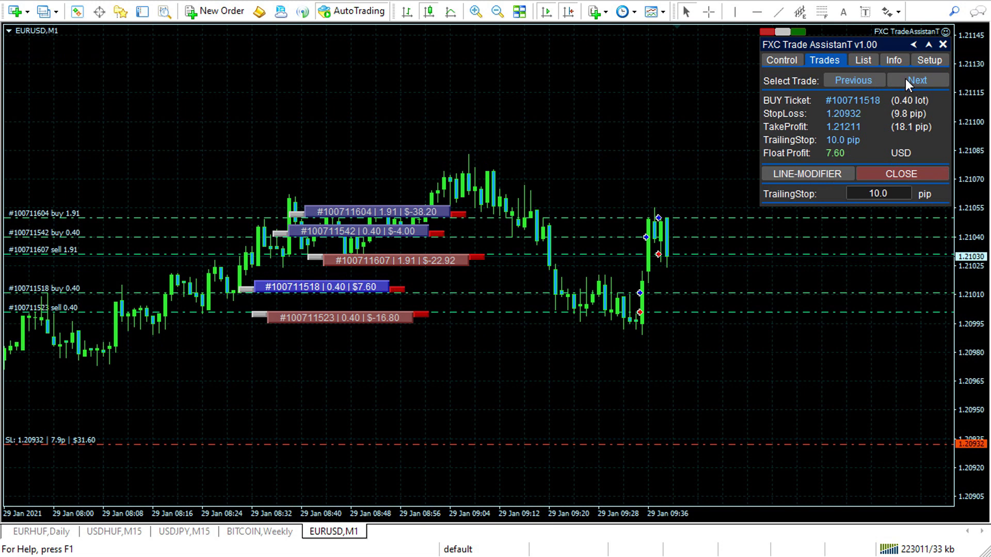
pyautogui.click(905, 78)
pyautogui.click(905, 78)
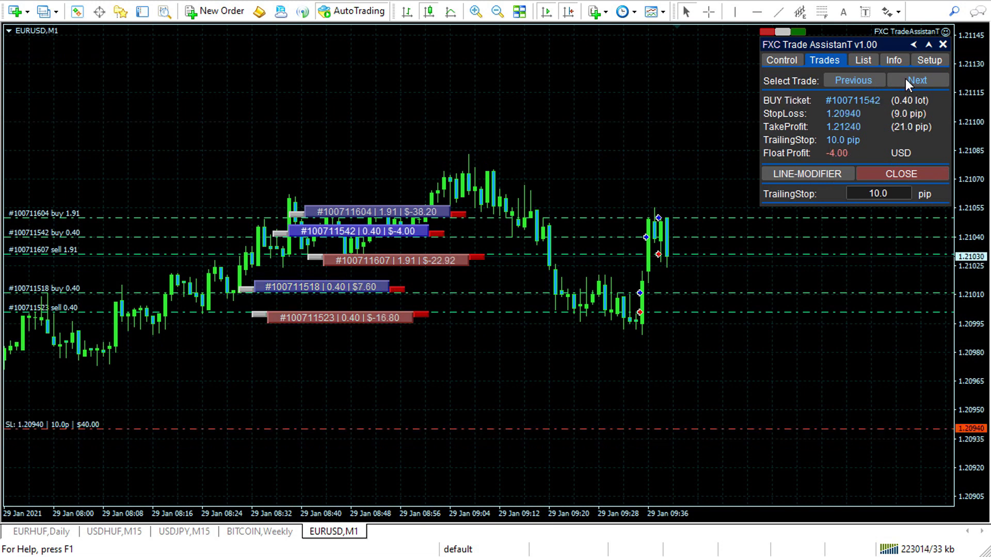
pyautogui.click(905, 78)
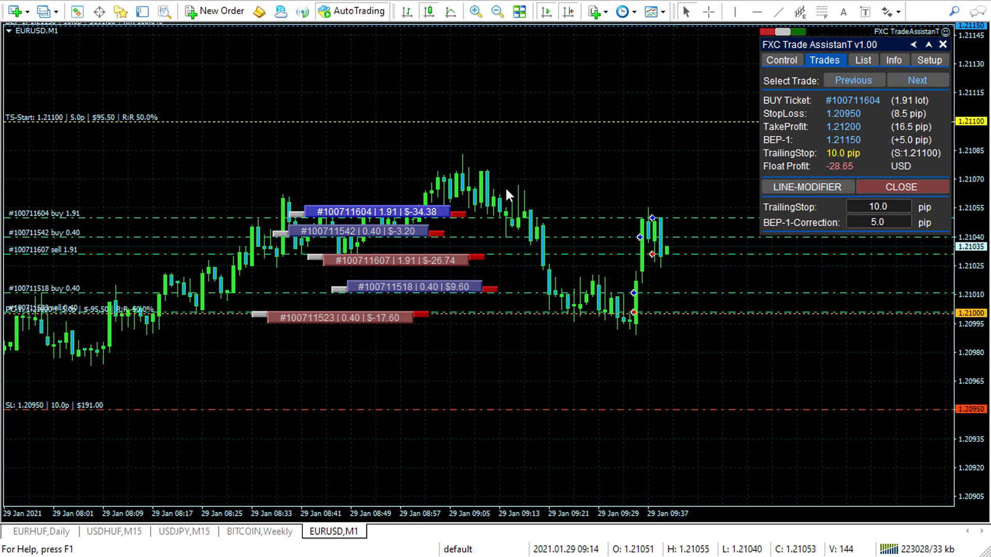
# - Select each buy and sell trade from its chart label, finishing on the 1.91-lot sell
pyautogui.click(350, 232)
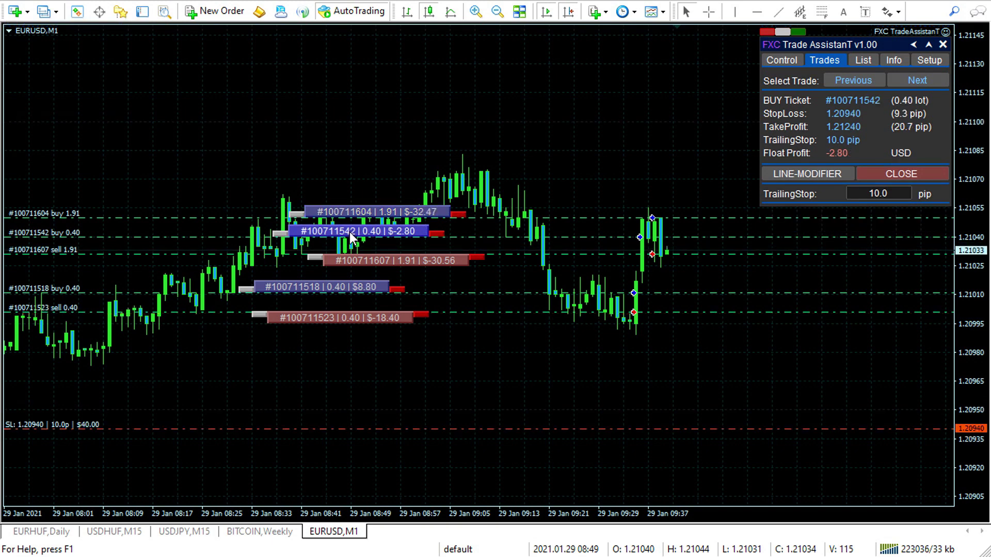
pyautogui.click(391, 260)
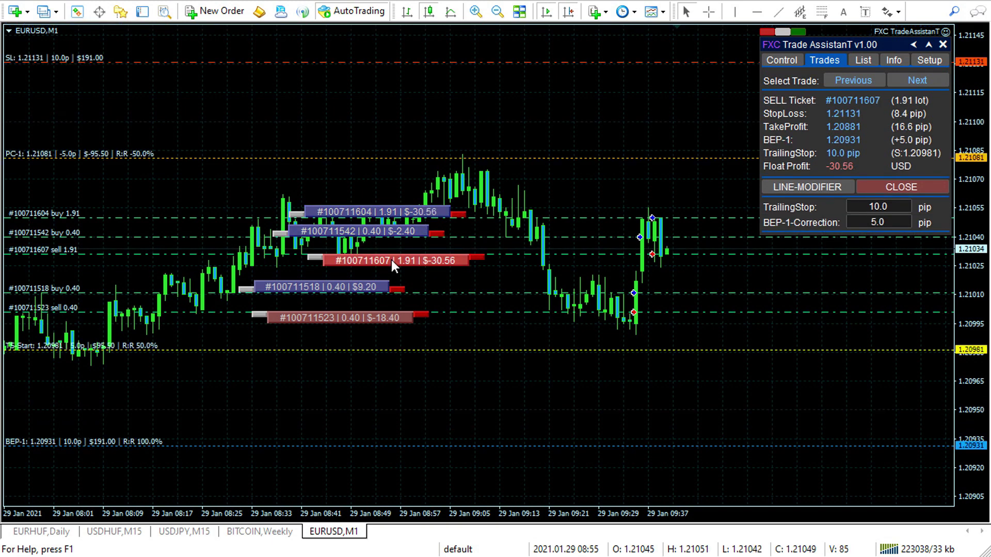
pyautogui.click(335, 289)
pyautogui.click(347, 316)
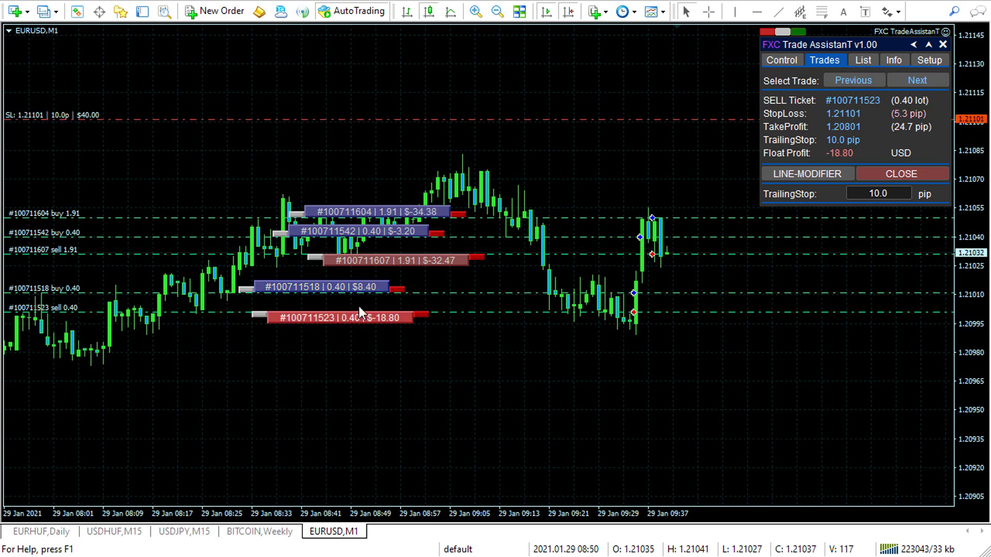
pyautogui.click(413, 259)
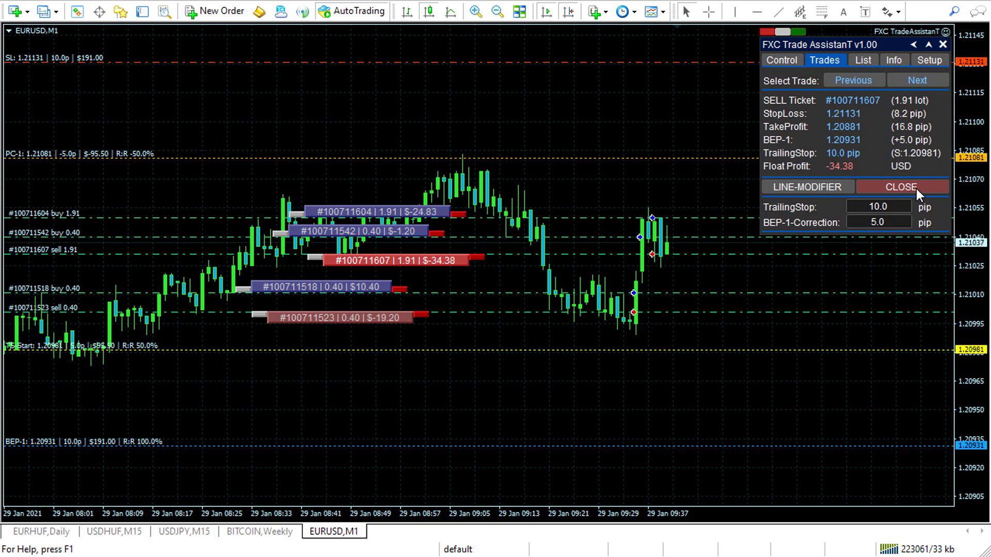
# - Drag the sell's lines: stop loss 1.21126, partial close 1.21094, break-even 1.20945
pyautogui.click(832, 189)
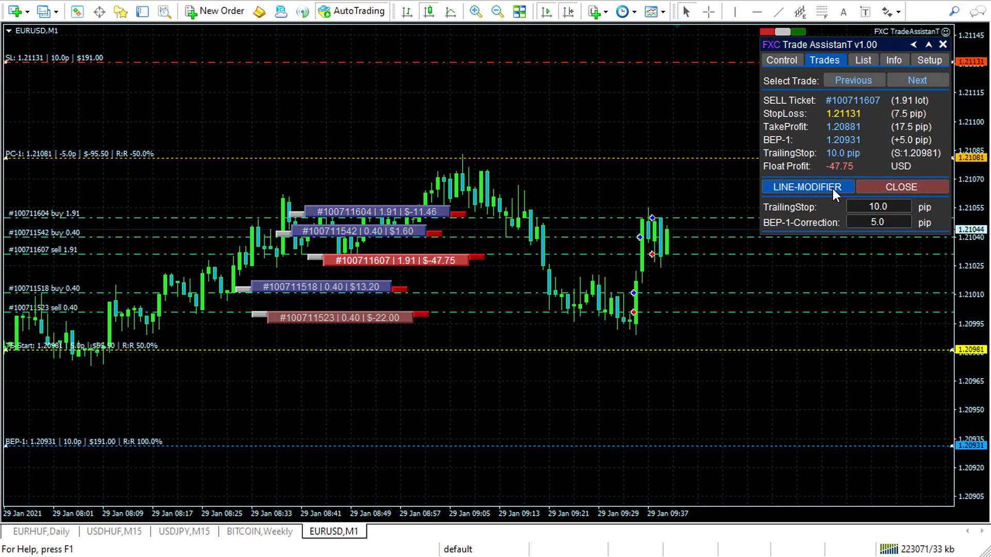
pyautogui.moveTo(658, 62)
pyautogui.mouseDown()
pyautogui.moveTo(668, 97)
pyautogui.moveTo(659, 71)
pyautogui.mouseUp()
pyautogui.moveTo(622, 157); pyautogui.dragTo(618, 114)
pyautogui.moveTo(596, 350); pyautogui.dragTo(607, 366)
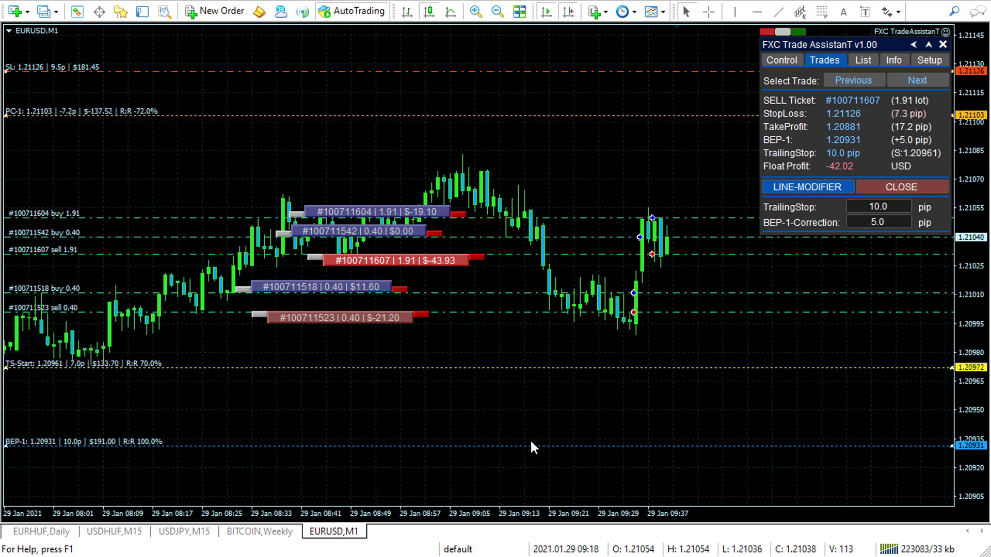
pyautogui.moveTo(515, 446); pyautogui.dragTo(514, 420)
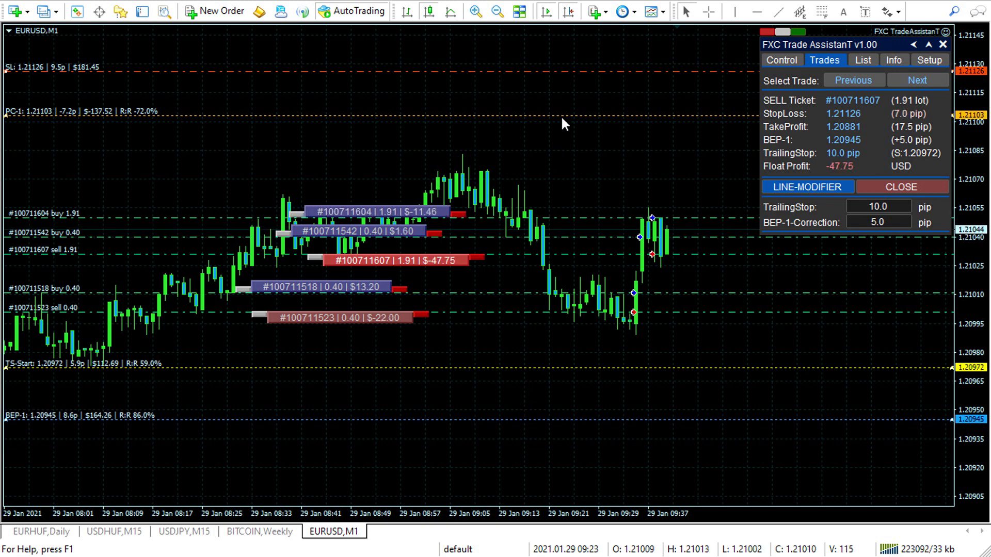
pyautogui.moveTo(561, 117); pyautogui.dragTo(565, 132)
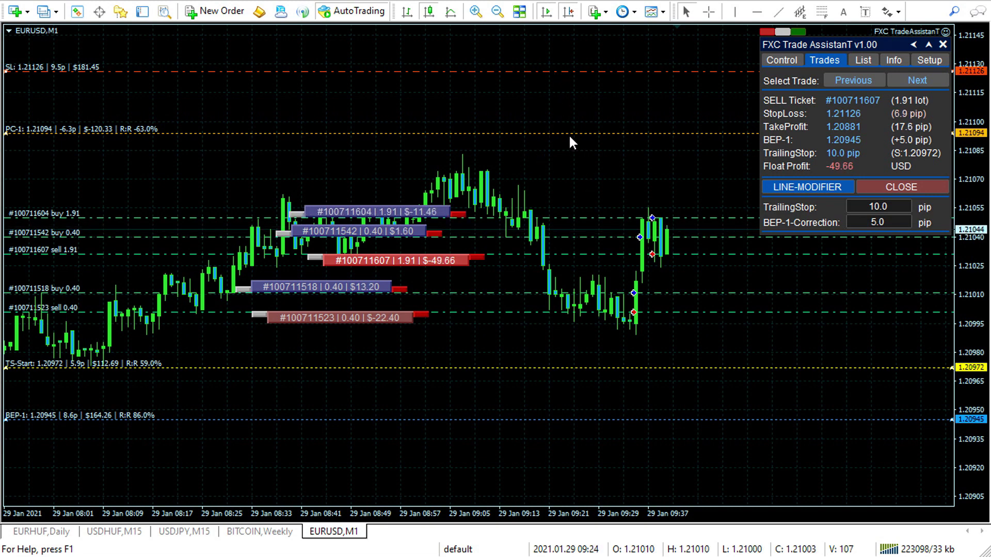
pyautogui.click(807, 186)
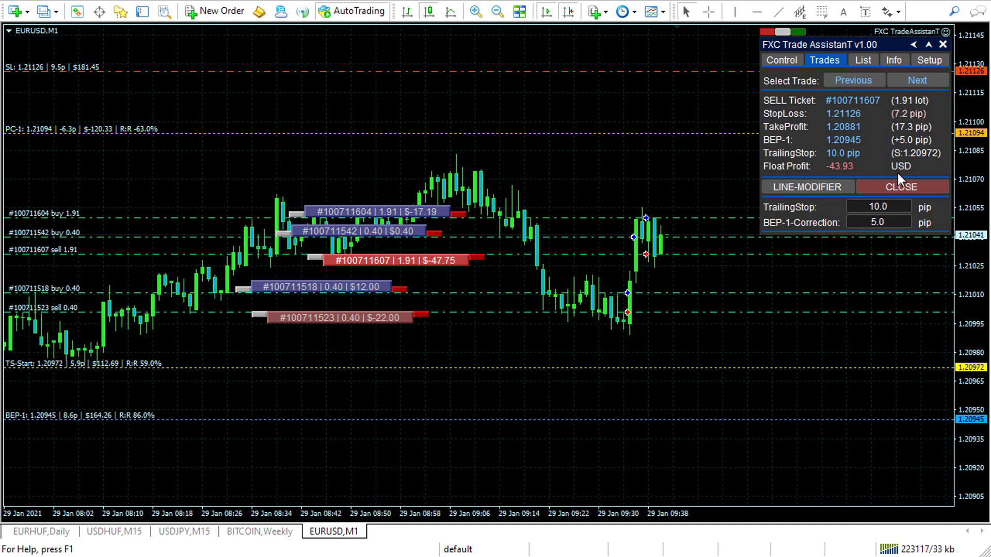
# - Show the List view of all five open EURUSD tickets with types, lots and floating profits
pyautogui.click(863, 62)
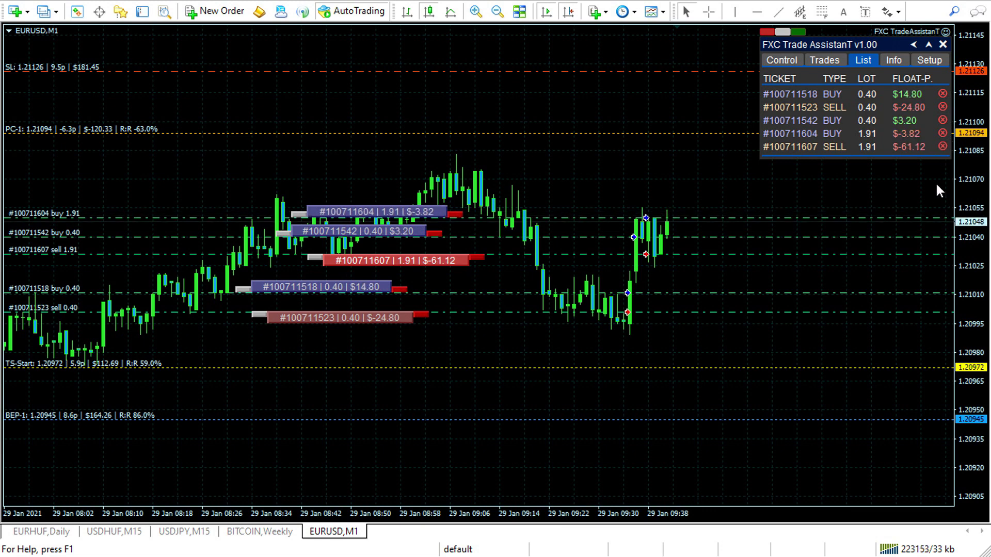
# - Review equity, balance, positions and leverage in Info, then switch to the Setup options
pyautogui.click(891, 62)
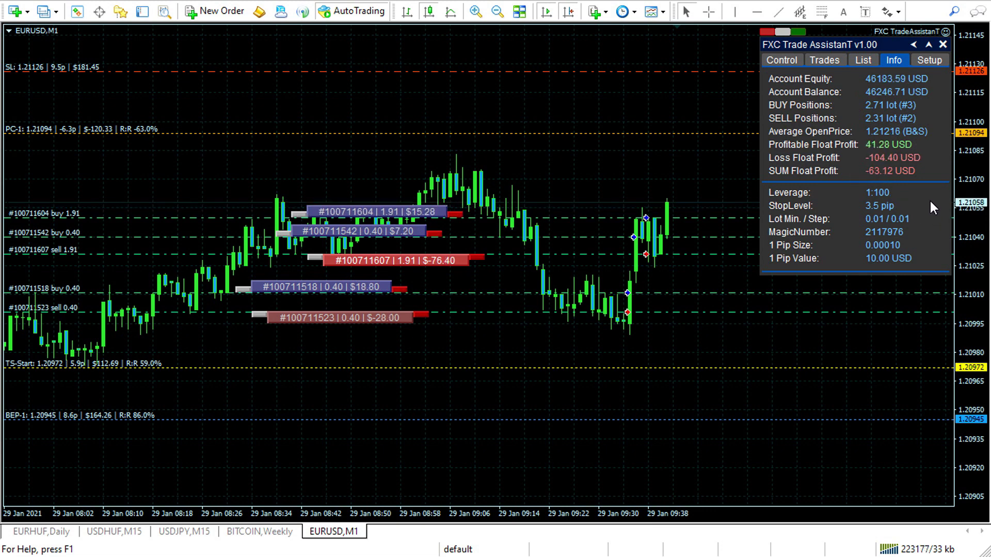
pyautogui.click(931, 60)
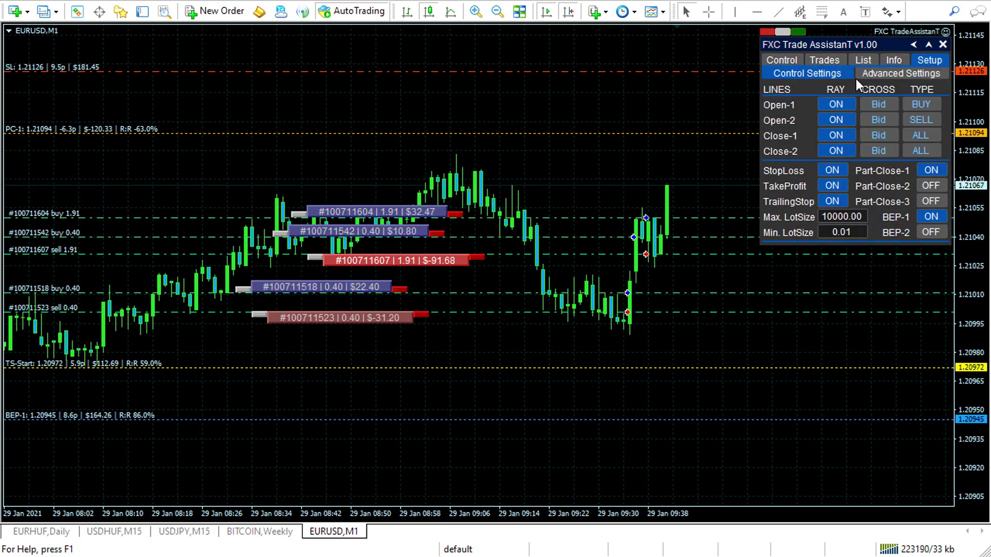
# - Browse the Advanced and Control settings, then return to Control and place the Open-1 buy line
pyautogui.click(870, 75)
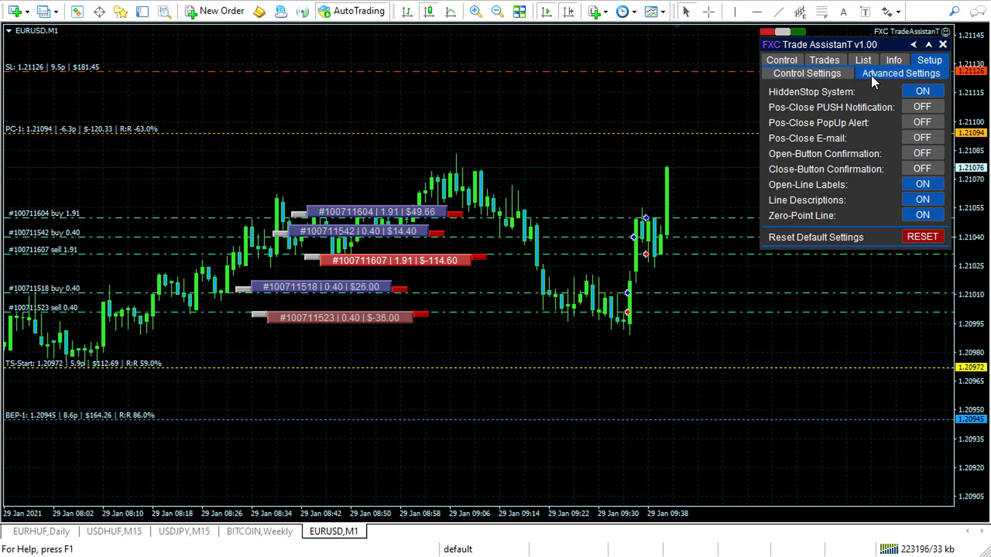
pyautogui.click(826, 72)
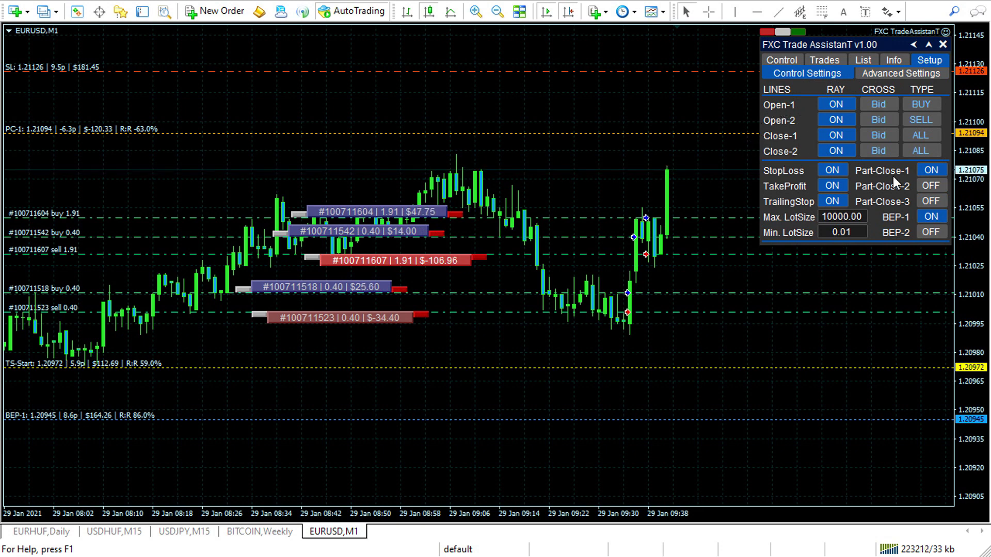
pyautogui.click(782, 61)
pyautogui.click(838, 130)
# - Place the Open-2 sell line, then toggle the Open-1 and Open-2 ray options off and on again
pyautogui.click(896, 133)
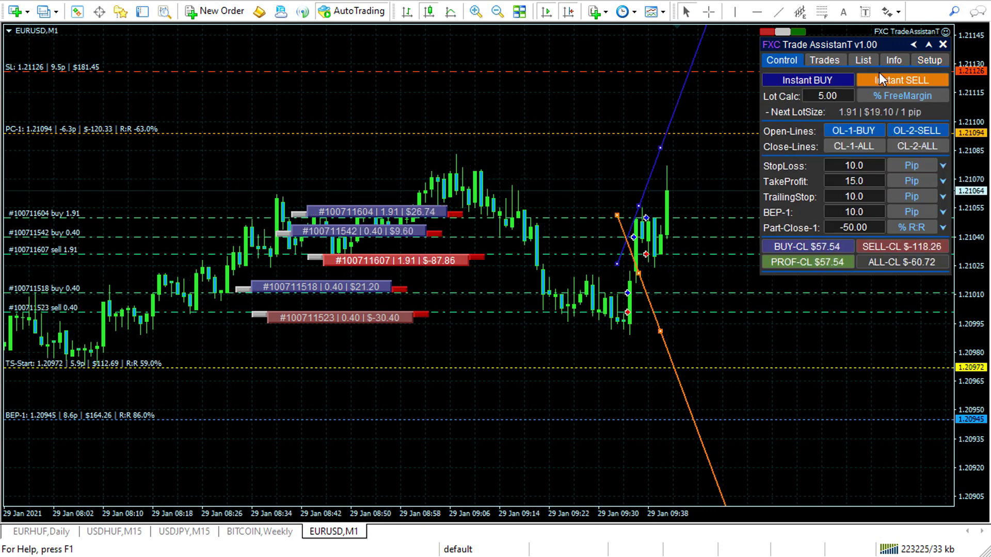
pyautogui.click(928, 60)
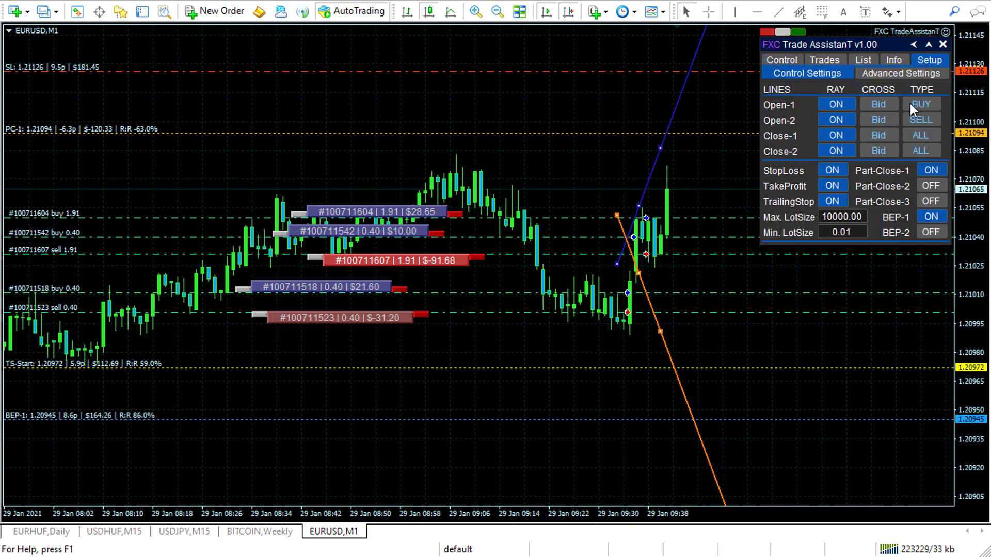
pyautogui.click(845, 105)
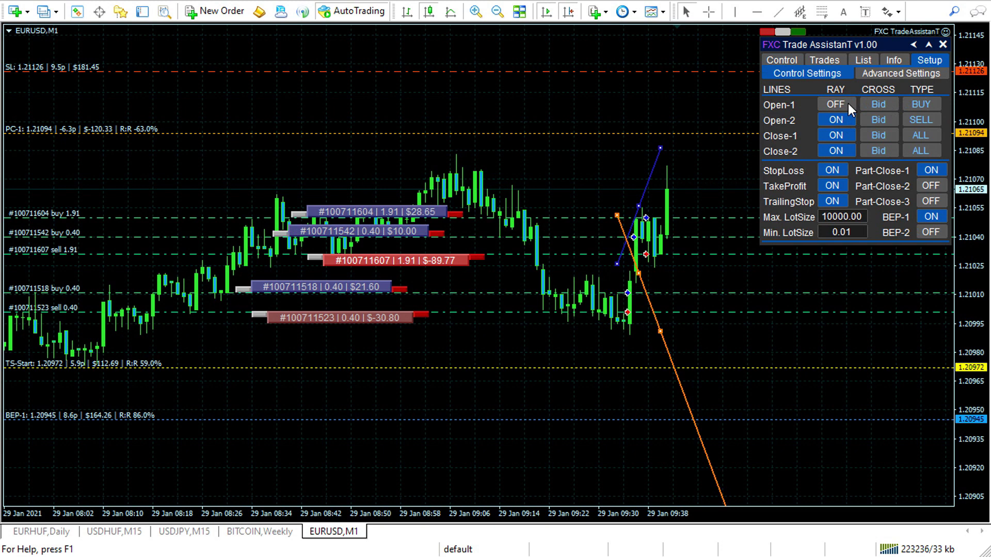
pyautogui.click(847, 119)
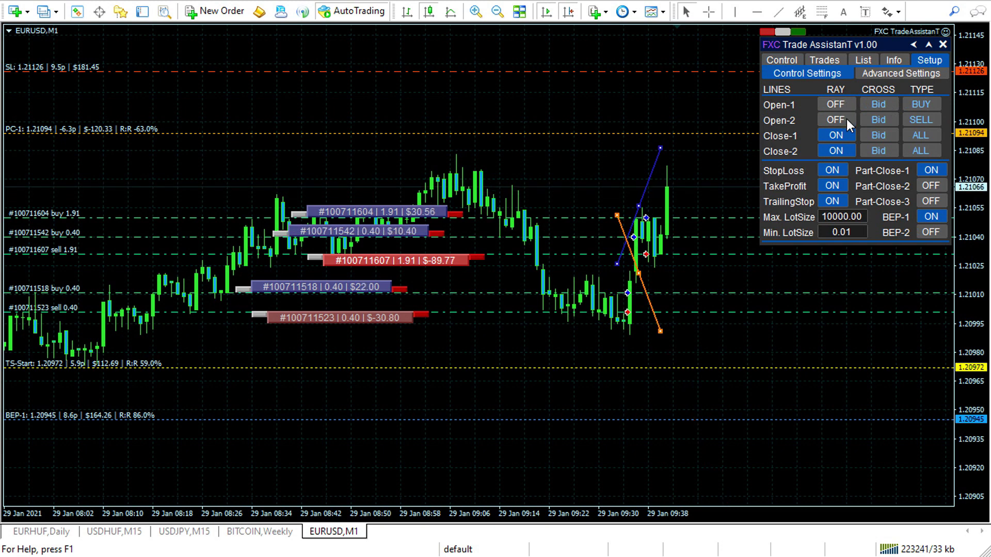
pyautogui.click(846, 119)
pyautogui.click(833, 105)
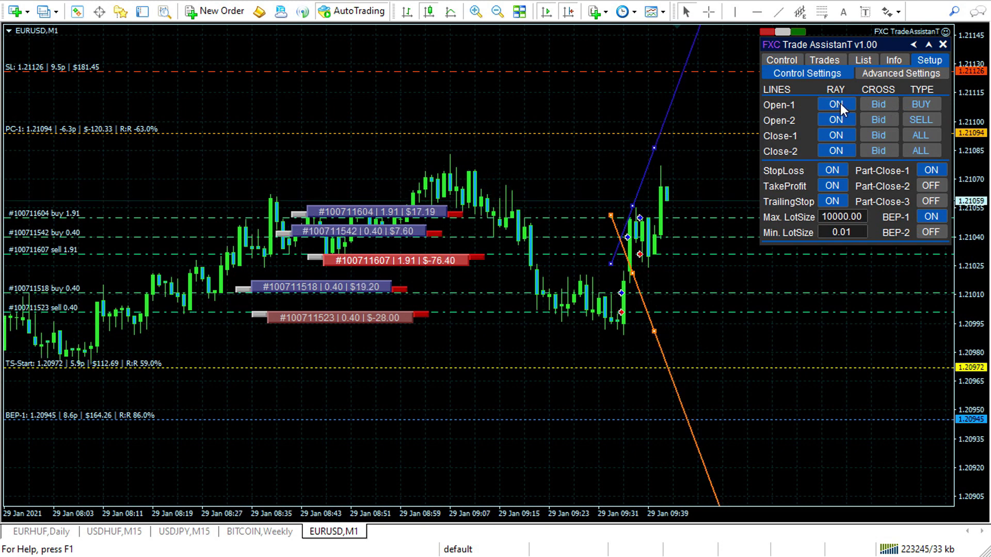
# - Set Open-1 to trigger on candle Close, keeping Open-1 as buy and Close-1 closing all trades
pyautogui.click(892, 105)
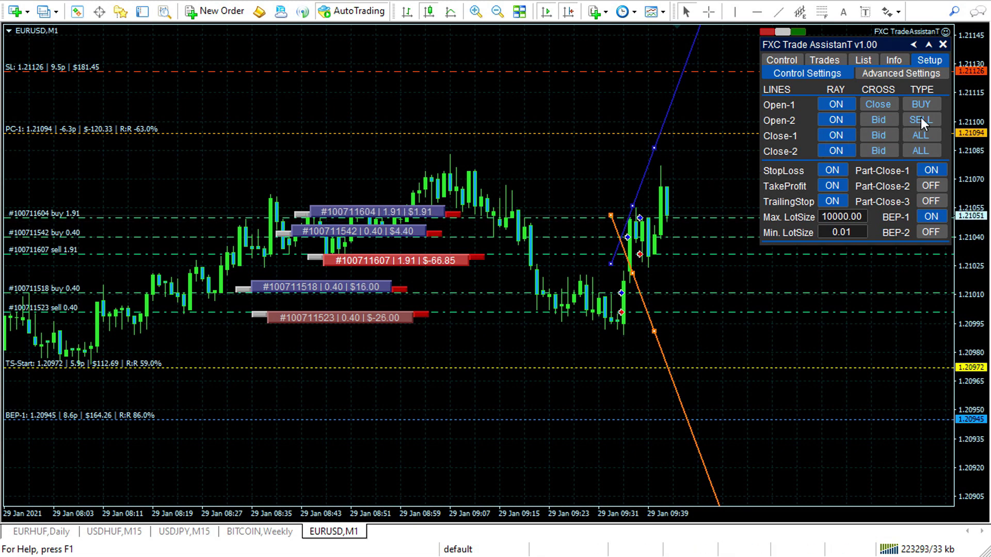
pyautogui.click(938, 106)
pyautogui.click(936, 106)
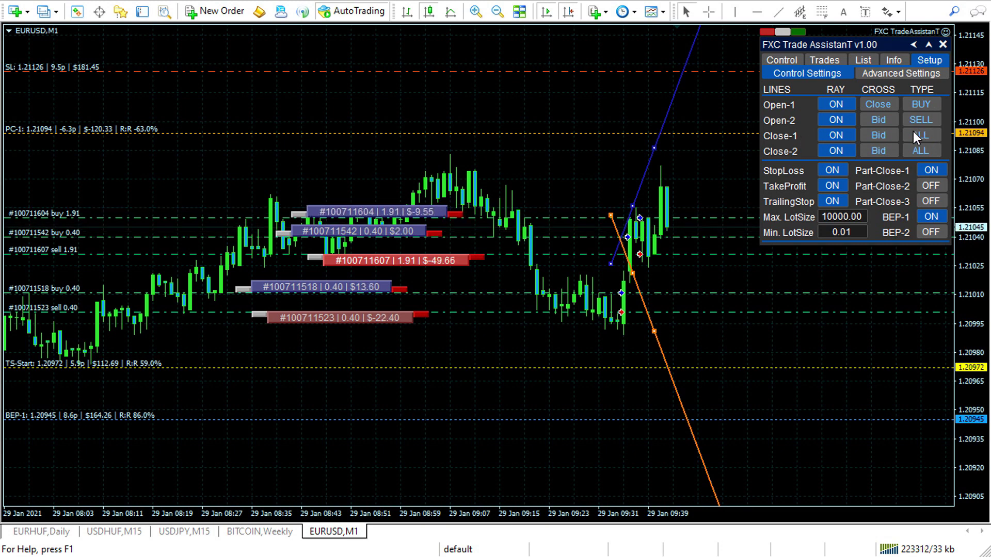
pyautogui.click(928, 137)
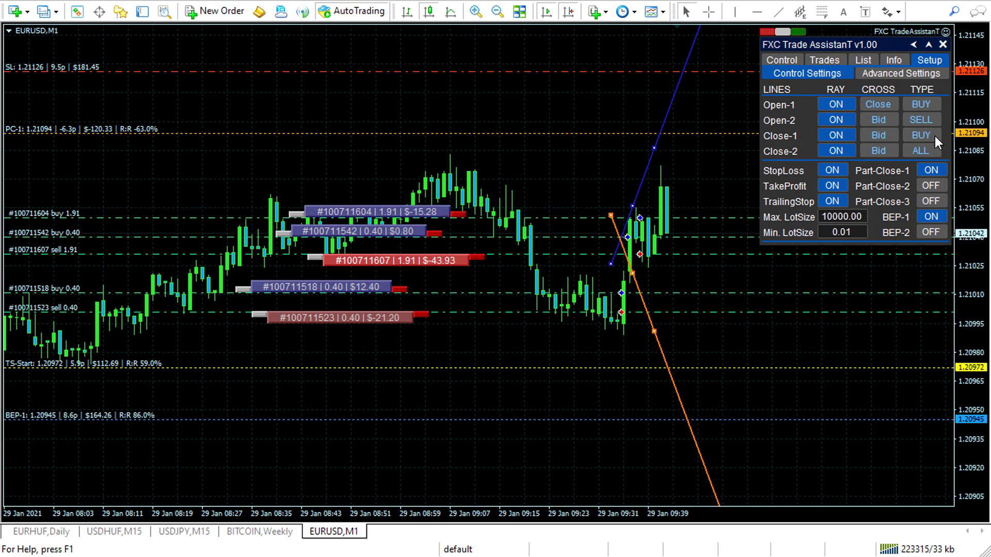
pyautogui.click(935, 137)
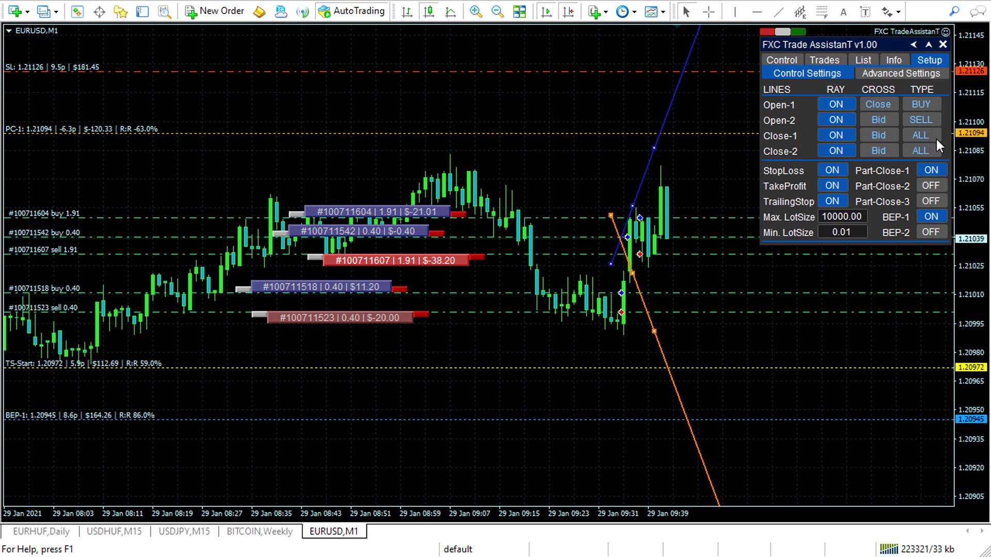
# - Remove the buy and sell opening lines from the chart and go back to Setup
pyautogui.click(782, 60)
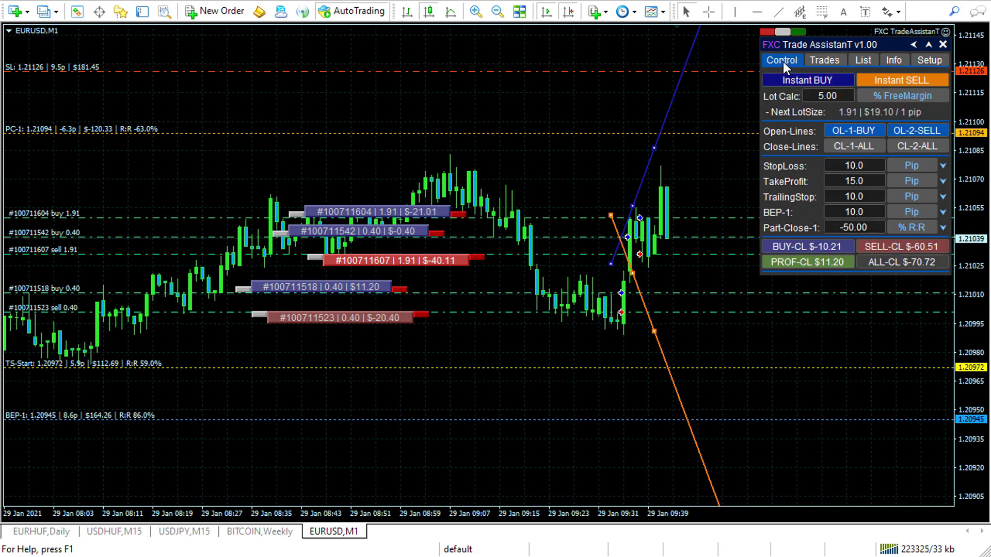
pyautogui.click(865, 131)
pyautogui.click(911, 130)
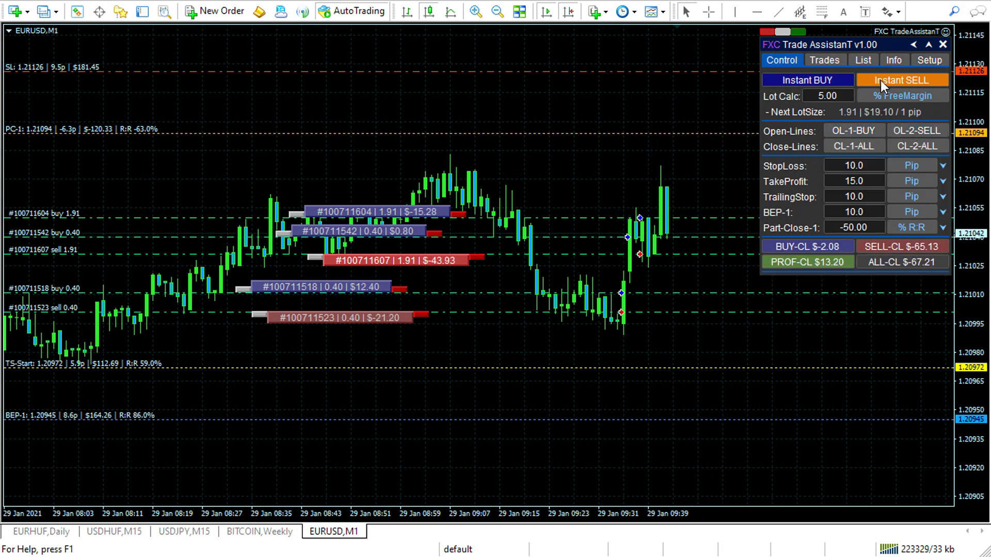
pyautogui.click(921, 61)
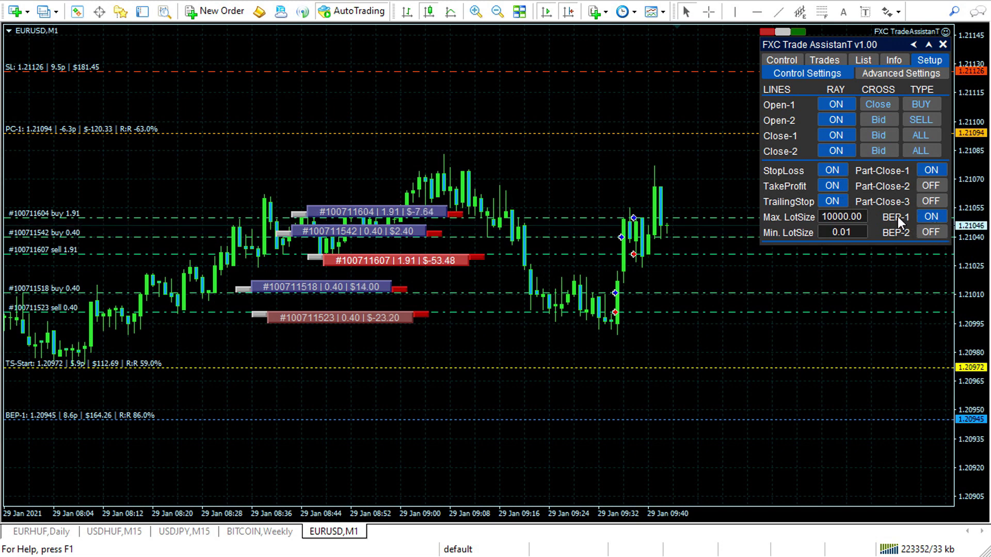
# - Turn StopLoss, TakeProfit and TrailingStop off, and Part-Close-3 and BEP-2 on
pyautogui.click(838, 174)
pyautogui.click(841, 185)
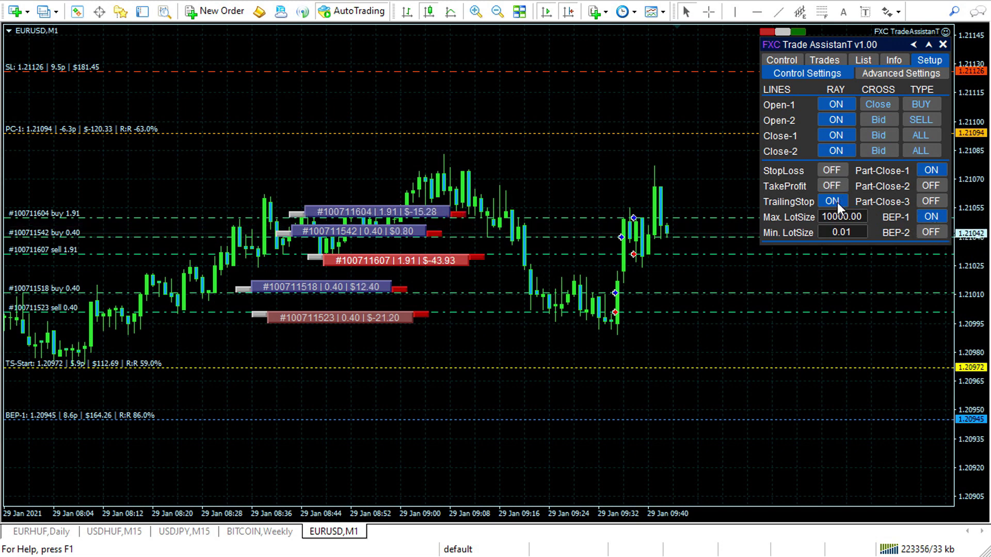
pyautogui.click(837, 202)
pyautogui.click(936, 203)
pyautogui.click(932, 234)
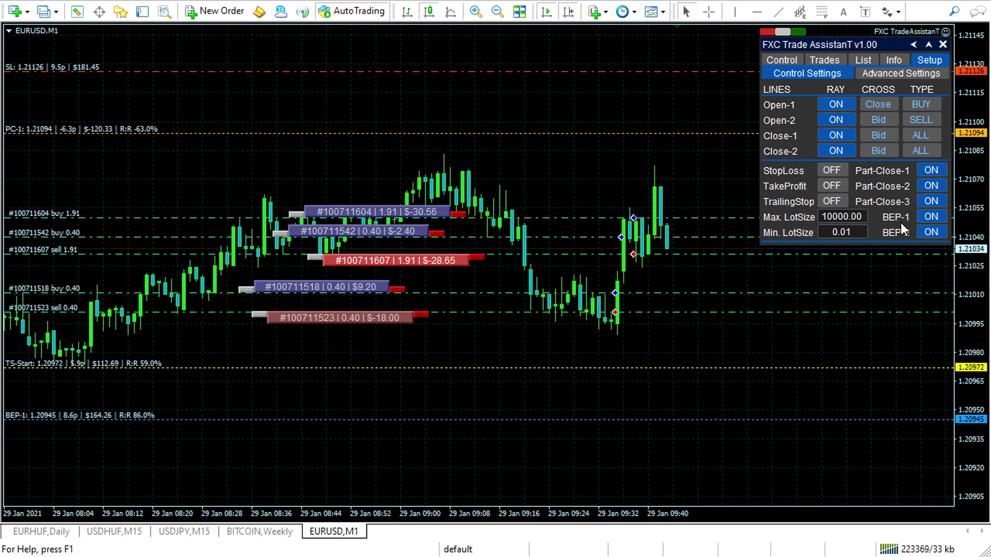
# - On the Control page, set Part-Close-1 to measure in pips, then return to Setup
pyautogui.click(785, 61)
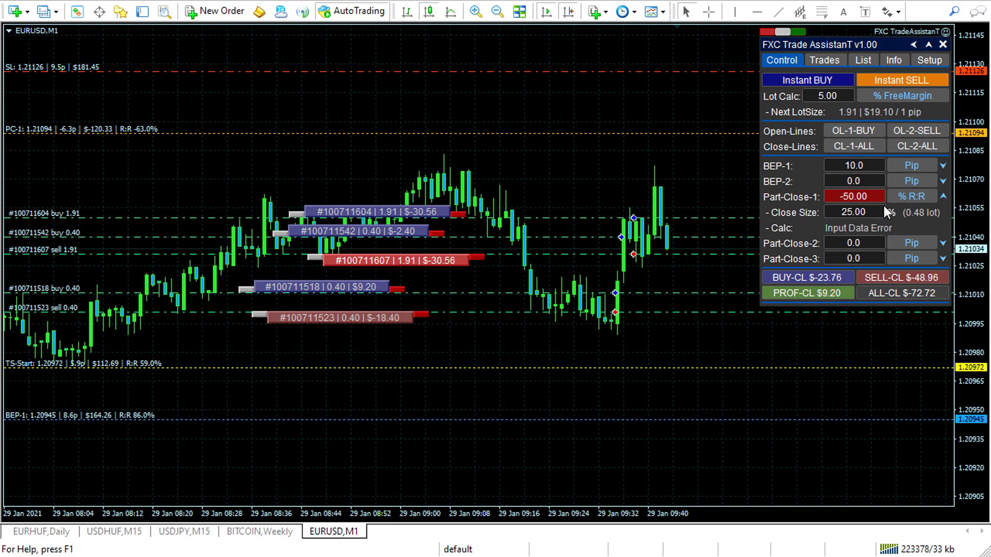
pyautogui.click(920, 196)
pyautogui.click(941, 196)
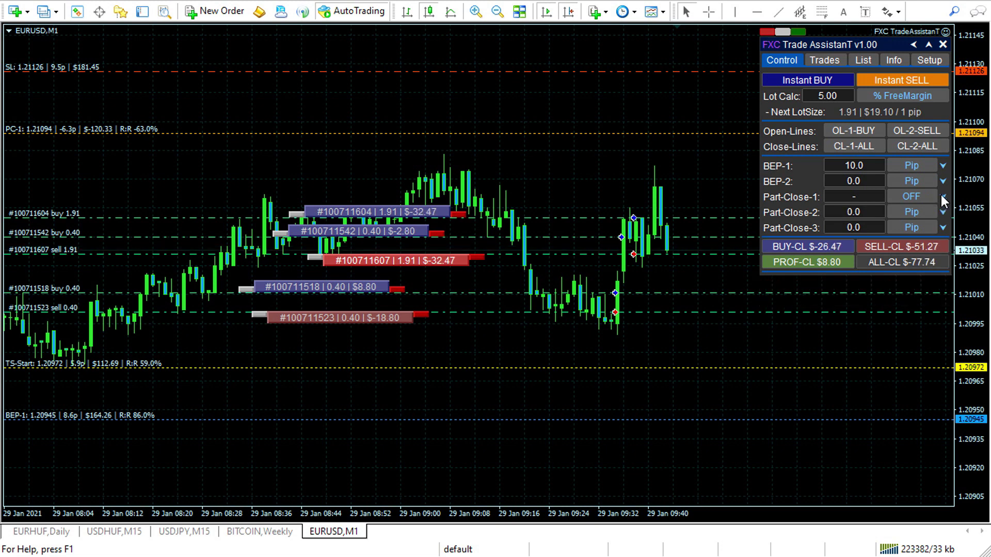
pyautogui.click(911, 195)
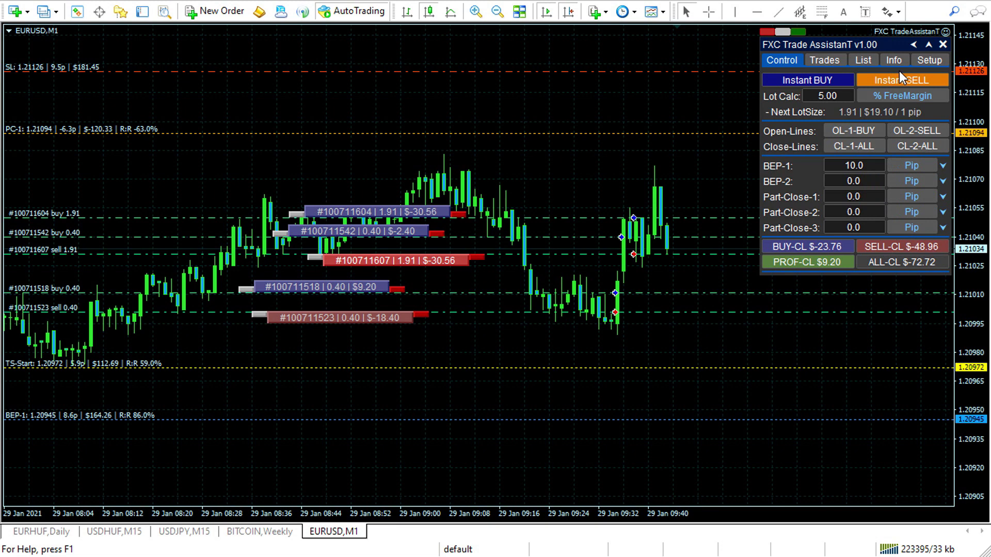
pyautogui.click(924, 61)
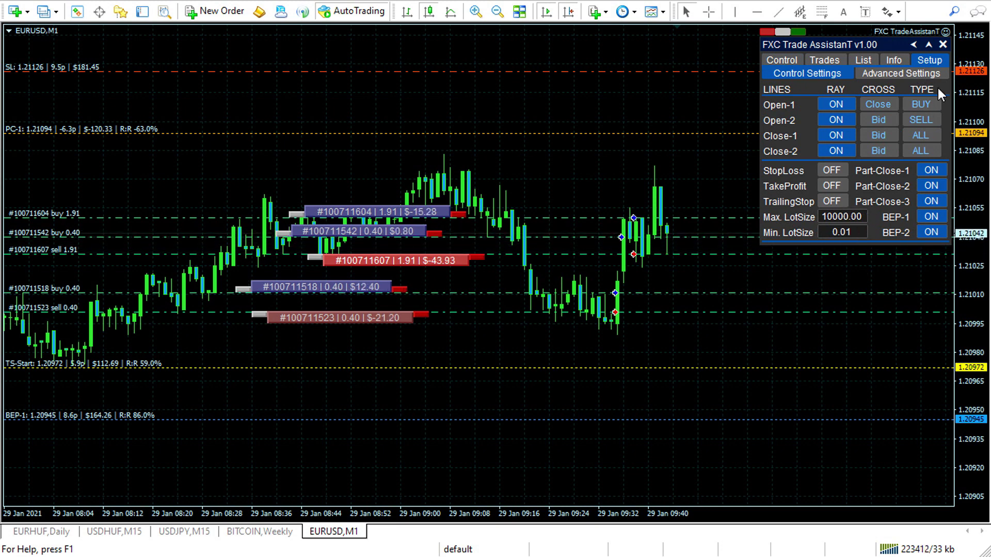
# - Open Advanced Settings and the Terminal trade list, toggling HiddenStop off and back on
pyautogui.click(906, 72)
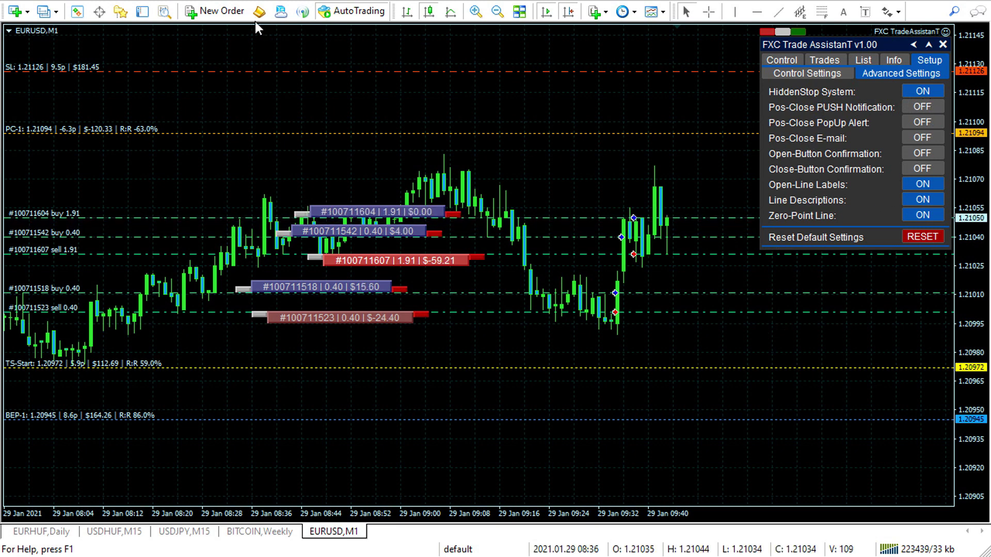
pyautogui.click(143, 15)
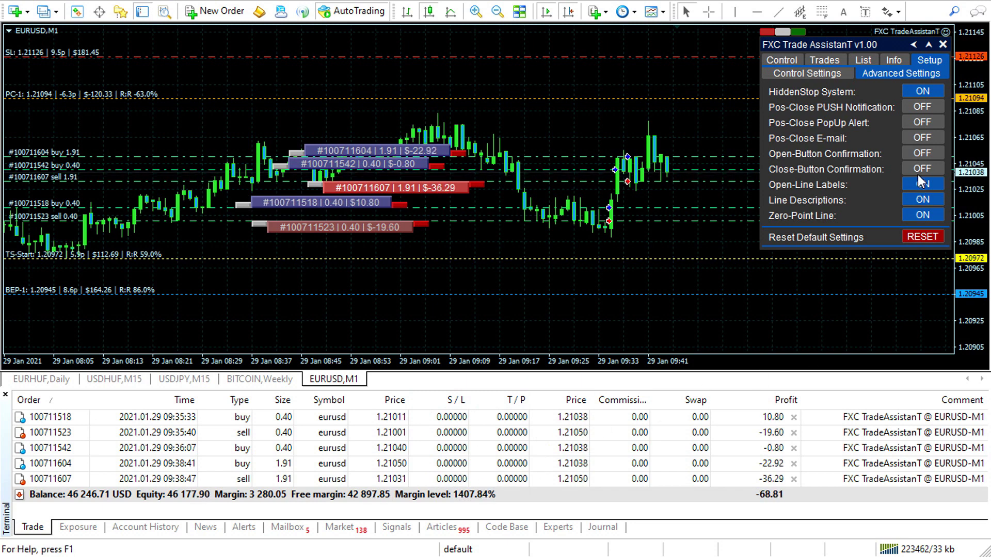
pyautogui.click(920, 91)
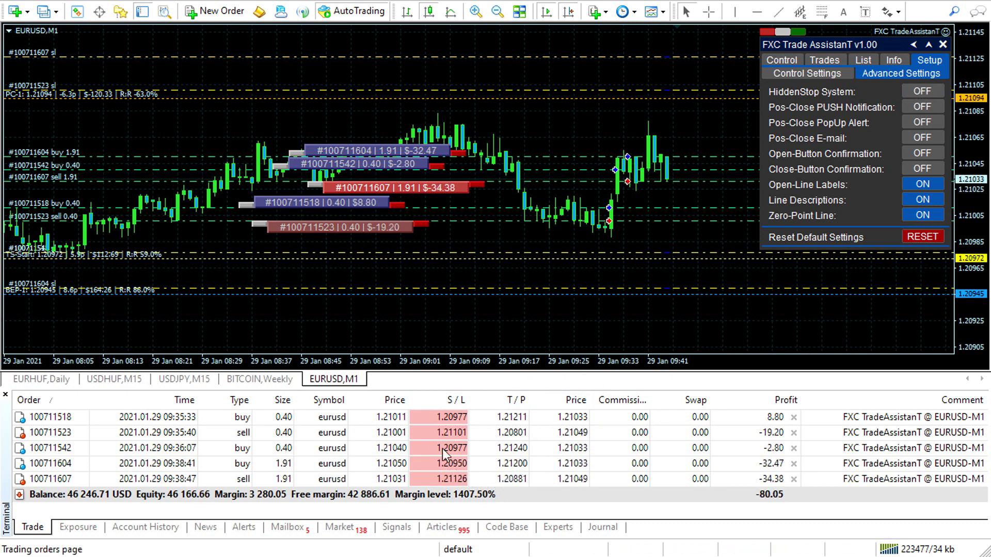
pyautogui.click(916, 94)
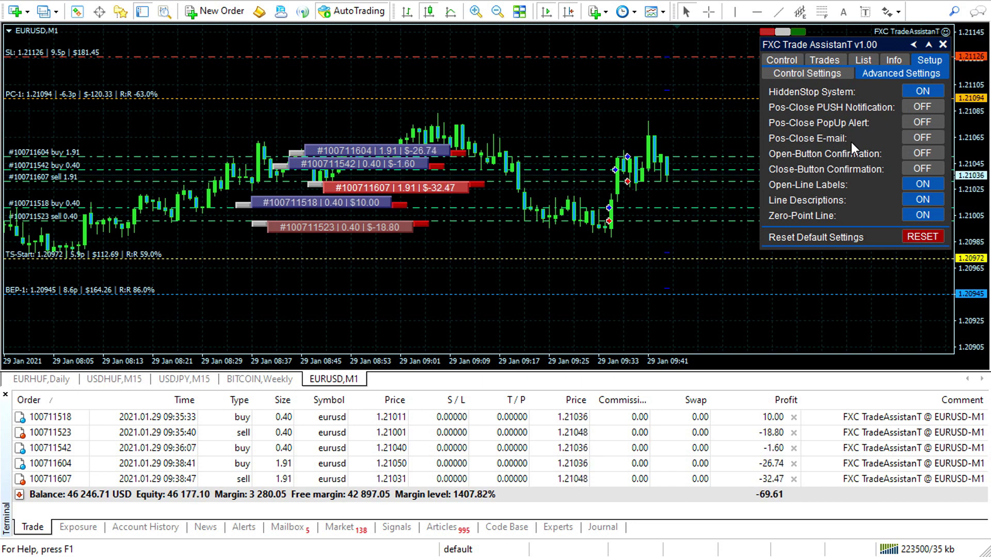
# - Leave the closed-position alerts off, turn Open-Button Confirmation on, and return to Control
pyautogui.click(931, 140)
pyautogui.click(932, 123)
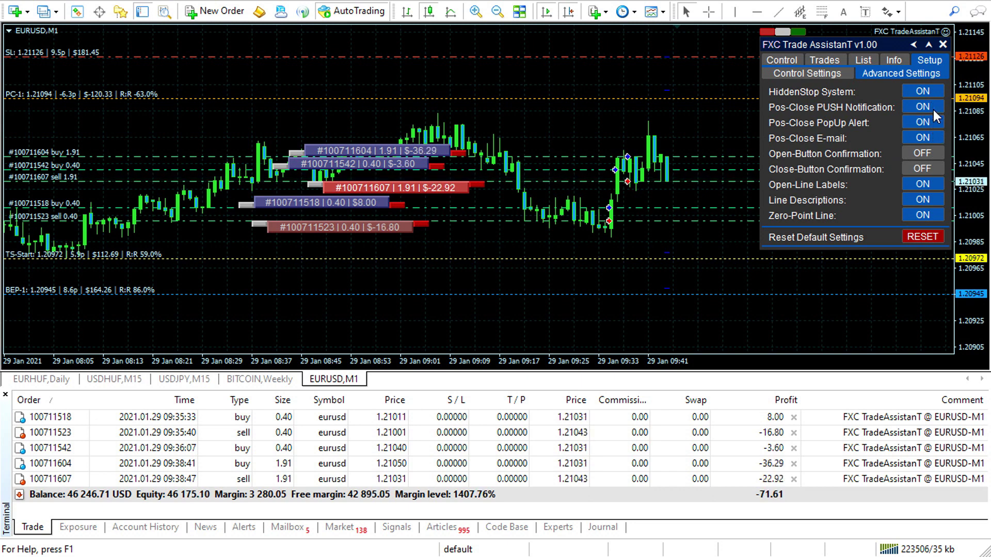
pyautogui.click(934, 123)
pyautogui.click(932, 139)
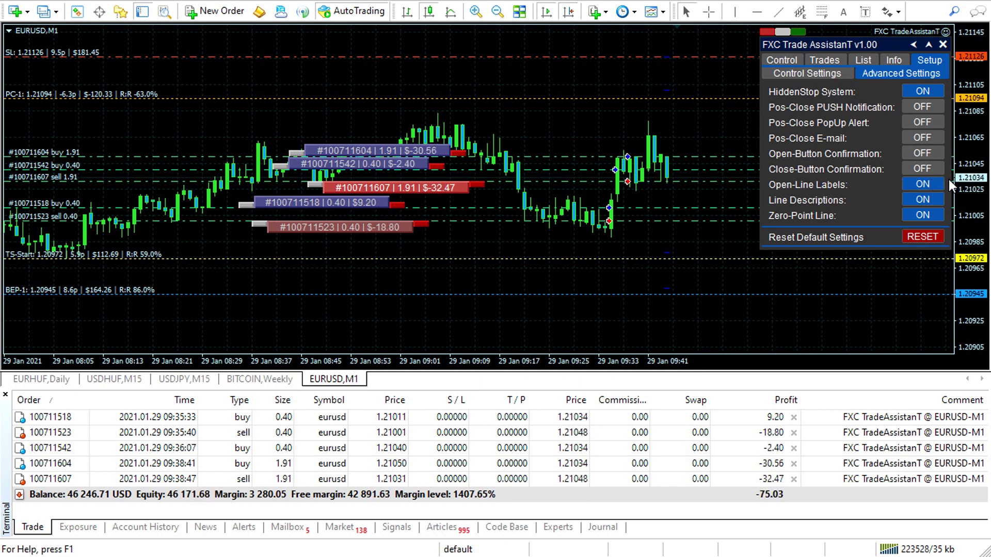
pyautogui.click(933, 154)
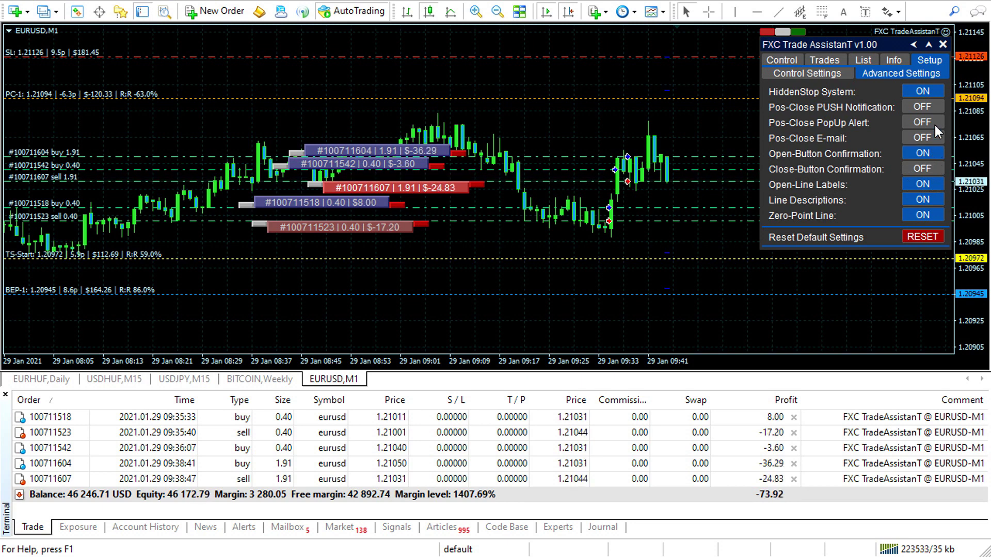
pyautogui.click(781, 60)
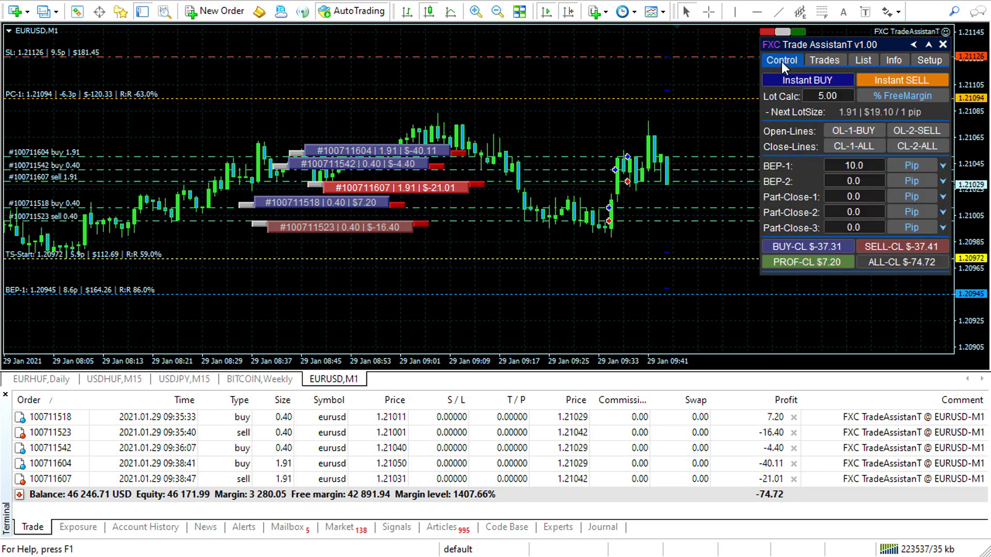
# - Open a confirmed 1.91-lot EURUSD buy at 1.21035, then return to the assistant's Setup settings
pyautogui.click(802, 82)
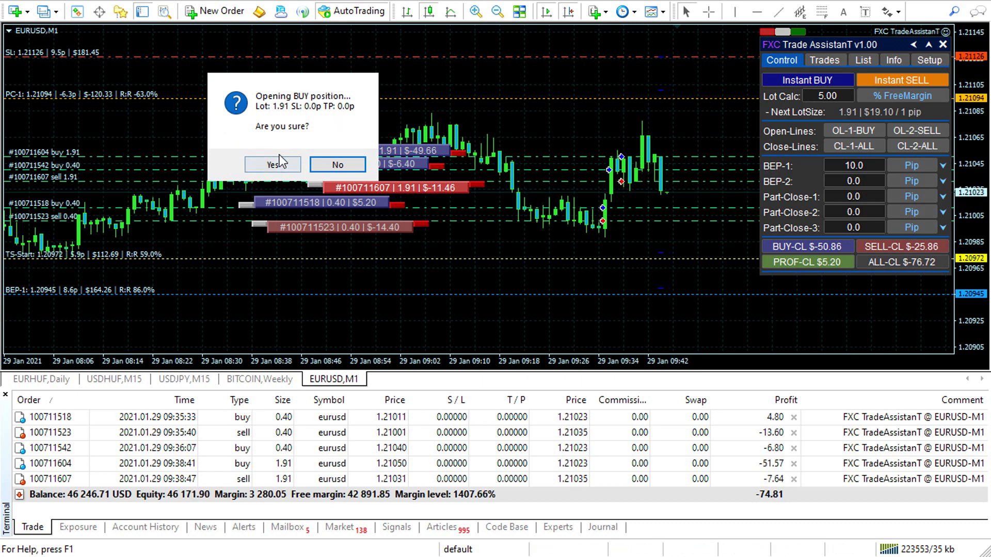
pyautogui.click(287, 167)
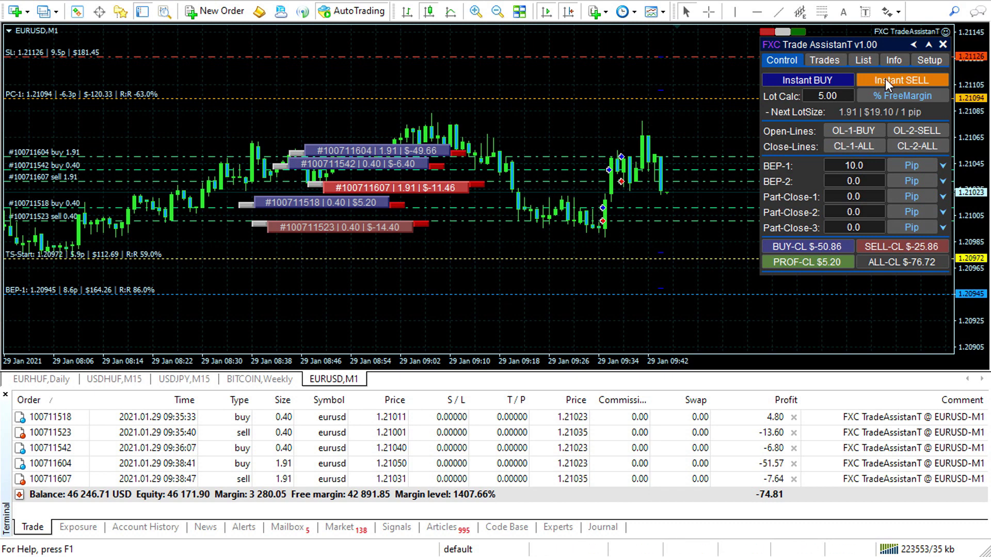
pyautogui.click(924, 59)
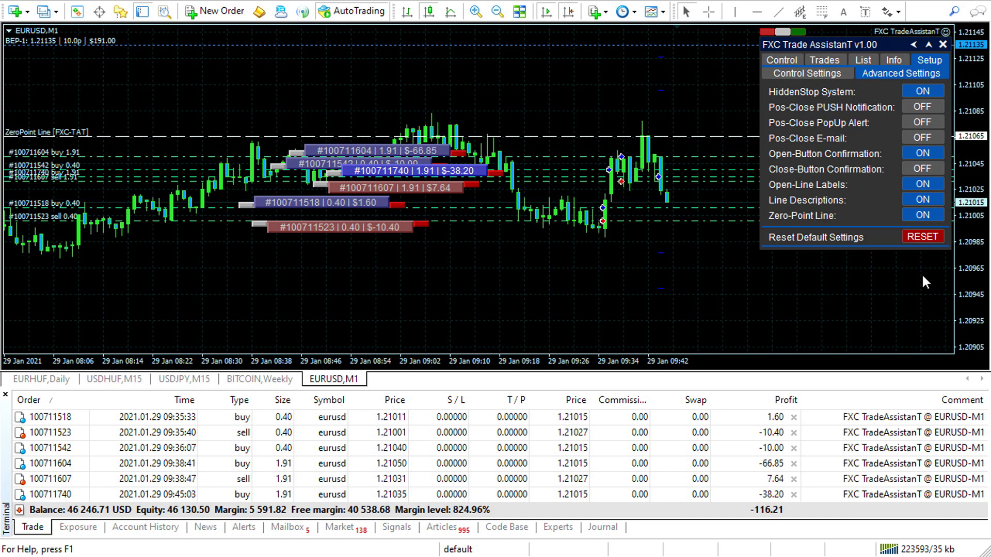
# - Switch Open-Button Confirmation off and close the new 1.91-lot EURUSD buy position
pyautogui.click(931, 152)
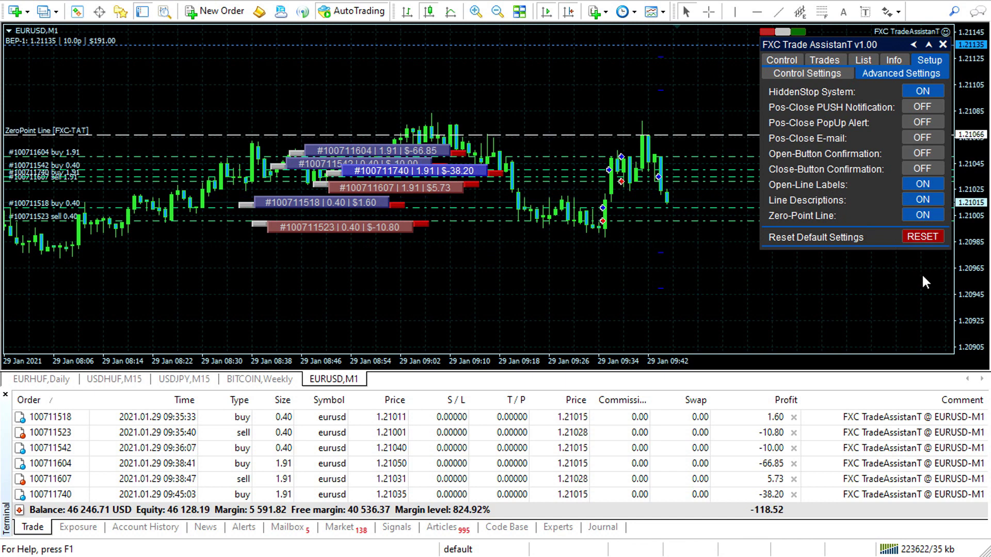
pyautogui.moveTo(984, 283); pyautogui.dragTo(970, 241)
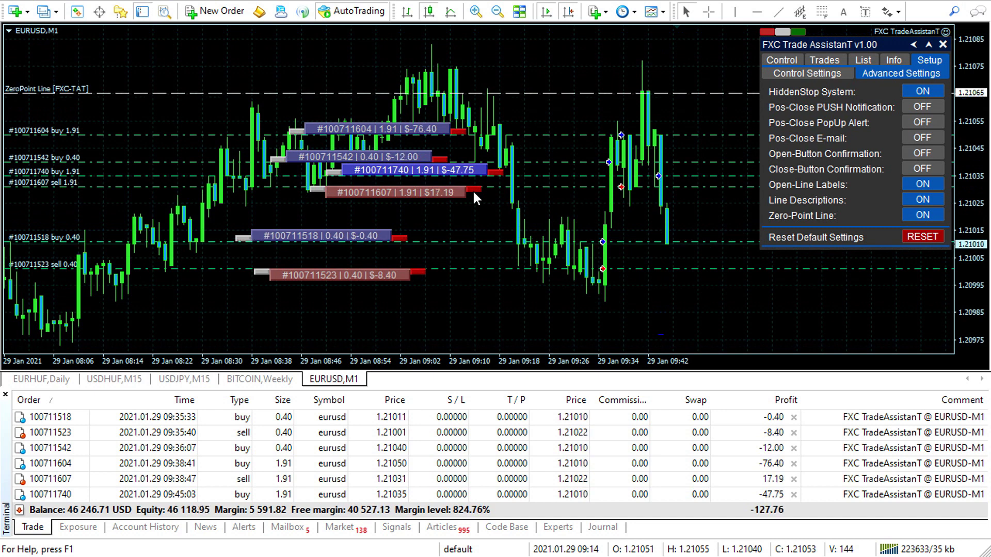
pyautogui.click(496, 171)
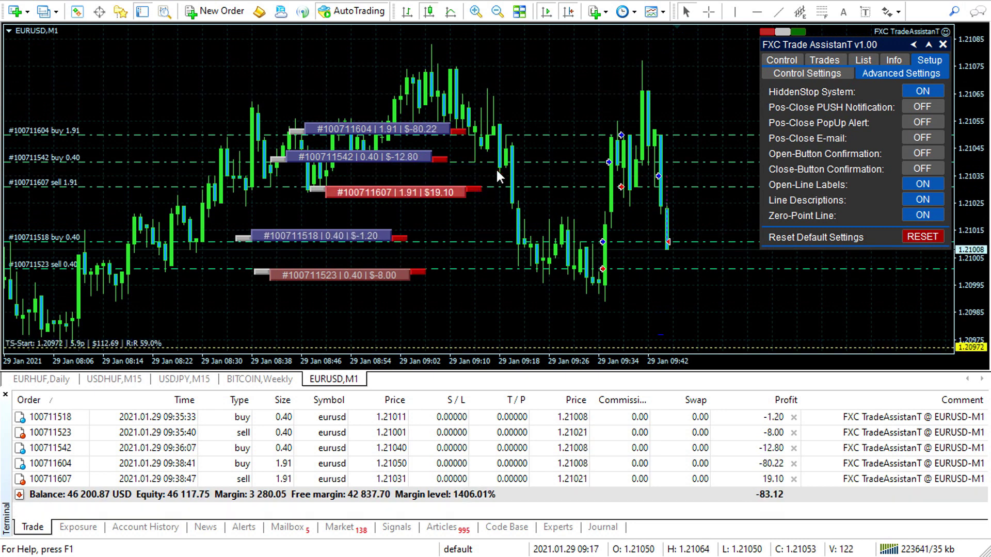